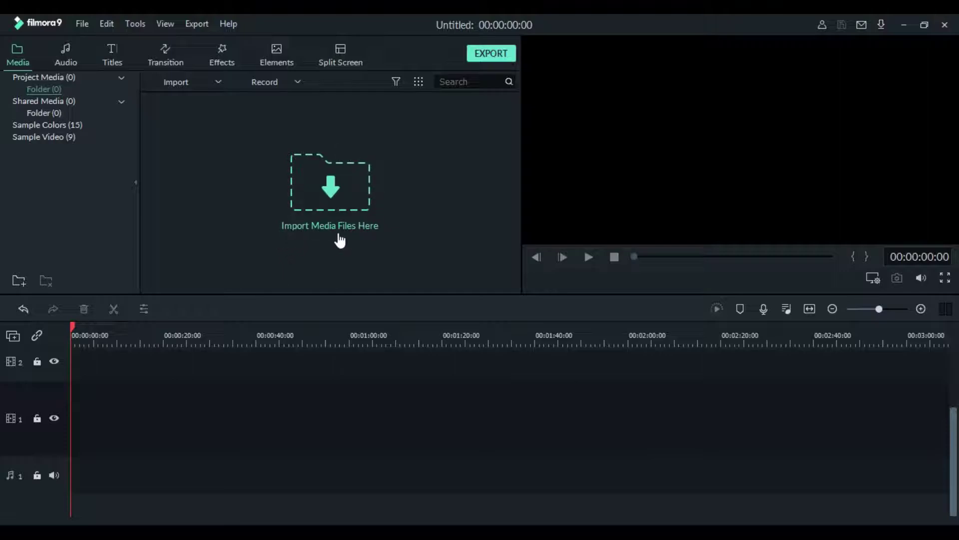
Step: Import IMG_20190906_203546, My Video1 and VID_20190906_195956 from the Desktop into the project media
left_click(331, 190)
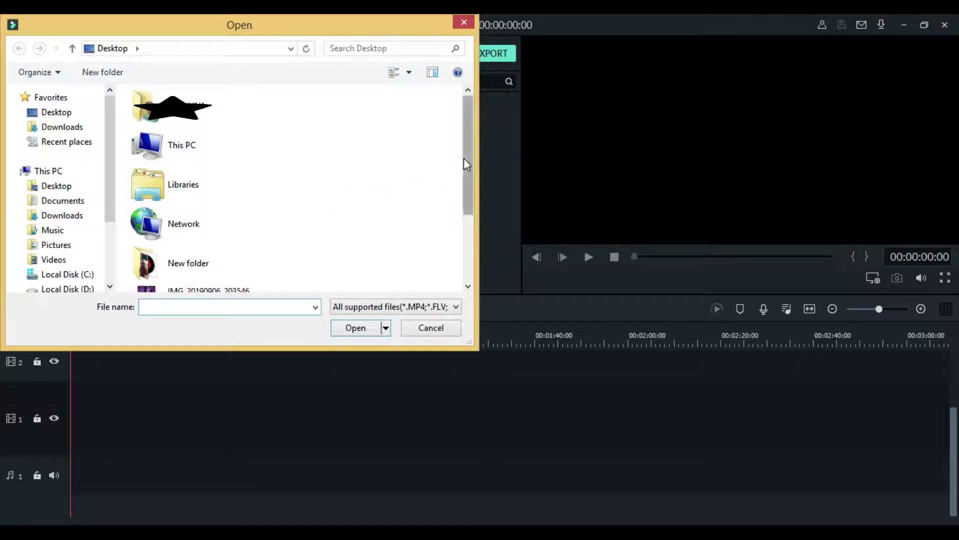
left_click_drag(464, 158, 449, 249)
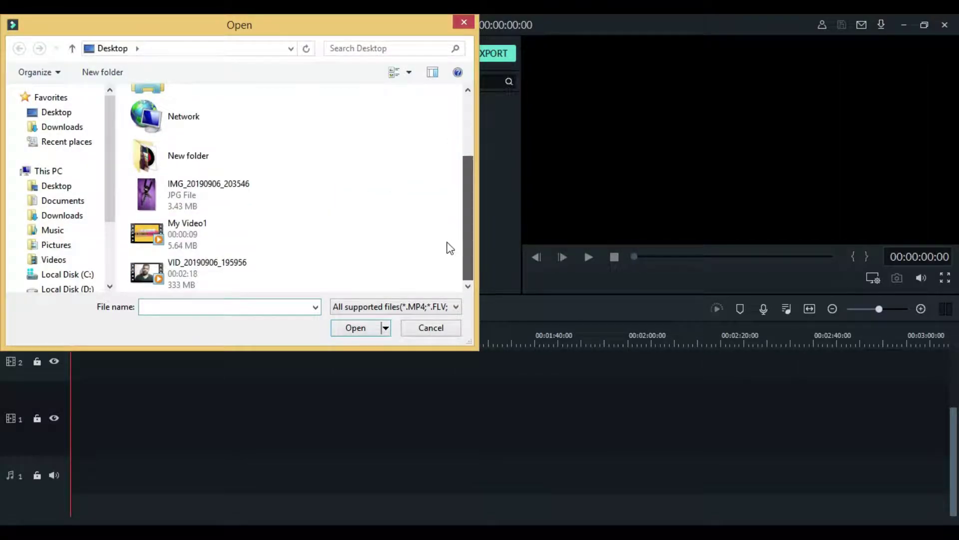
left_click(208, 269)
left_click(202, 227, "ctrl")
left_click(199, 202, "ctrl")
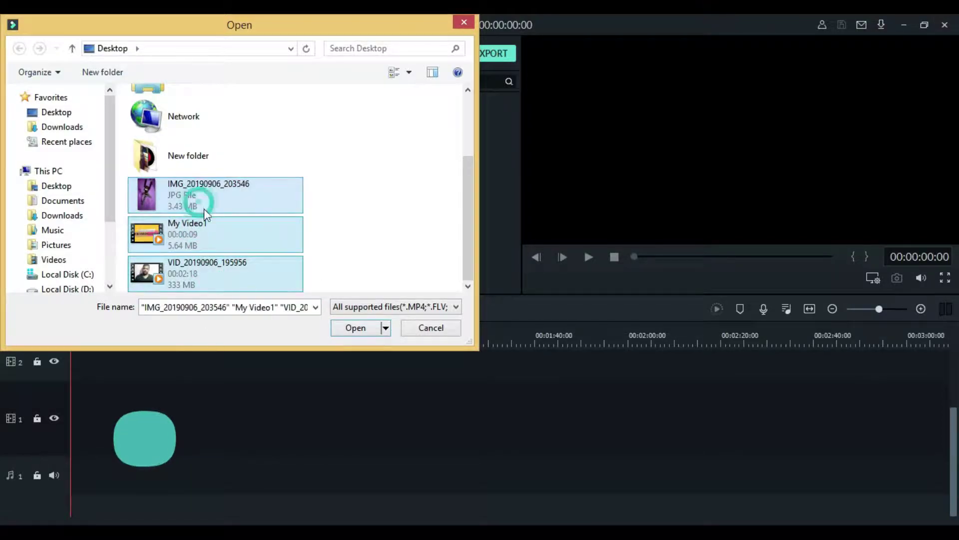
left_click(336, 331)
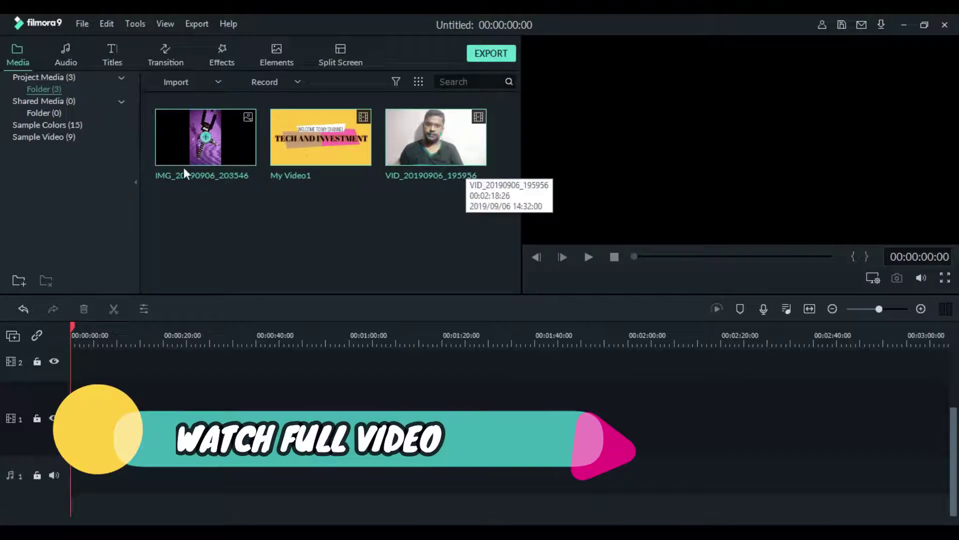
Step: Place My Video1 on video track 1, followed directly by VID_20190906_195956
left_click(320, 136)
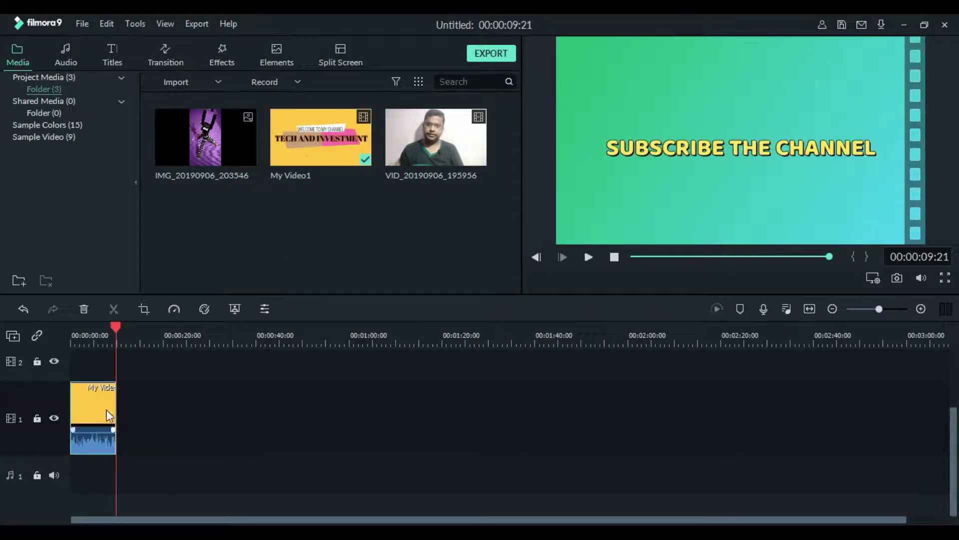
left_click(436, 136)
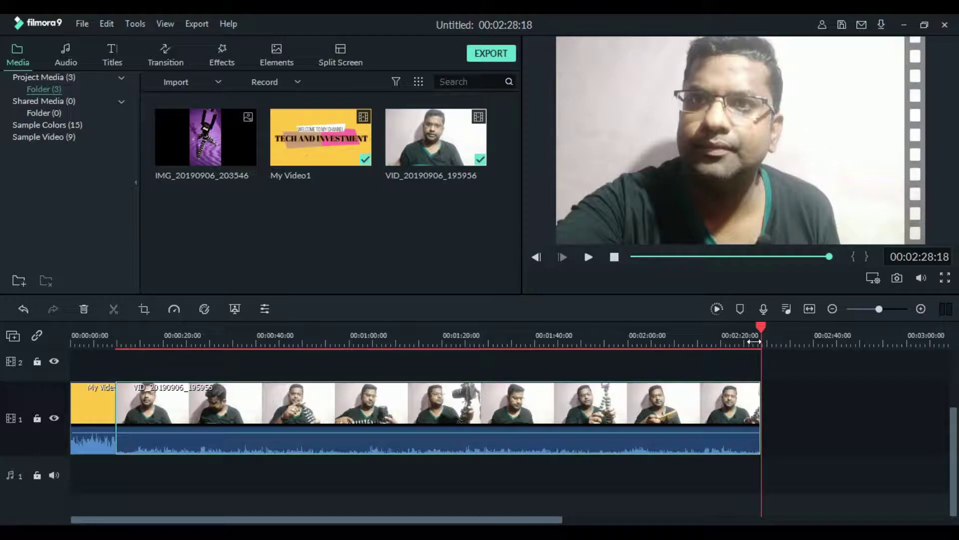
Step: Scrub back through the timeline to its start and play the intro clip through to the beginning of the second clip
left_click_drag(763, 328, 714, 334)
left_click_drag(601, 336, 286, 331)
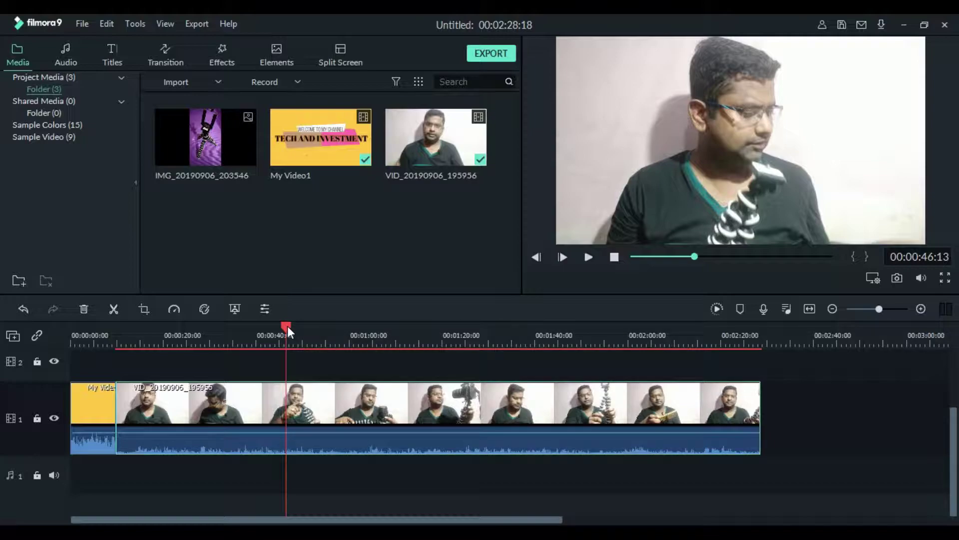
left_click_drag(287, 326, 271, 326)
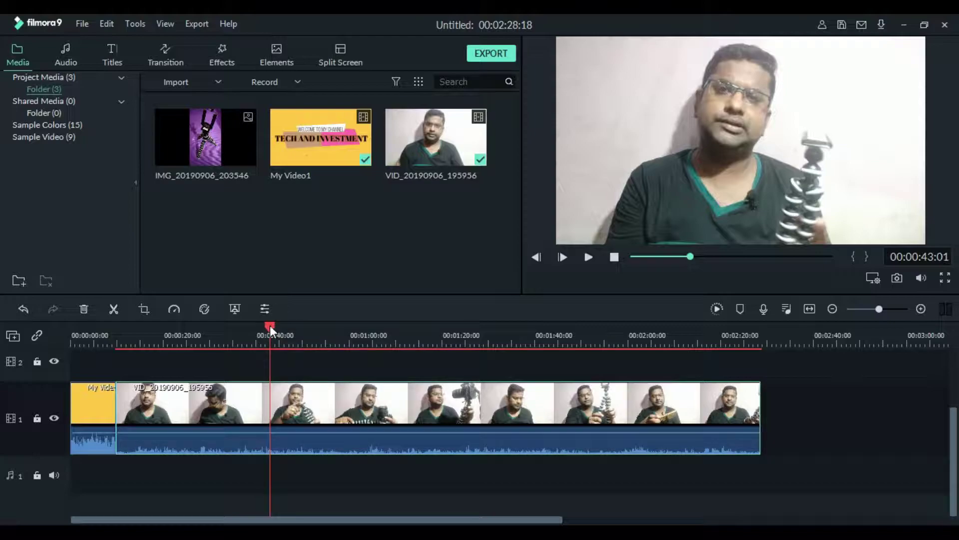
left_click_drag(270, 325, 57, 355)
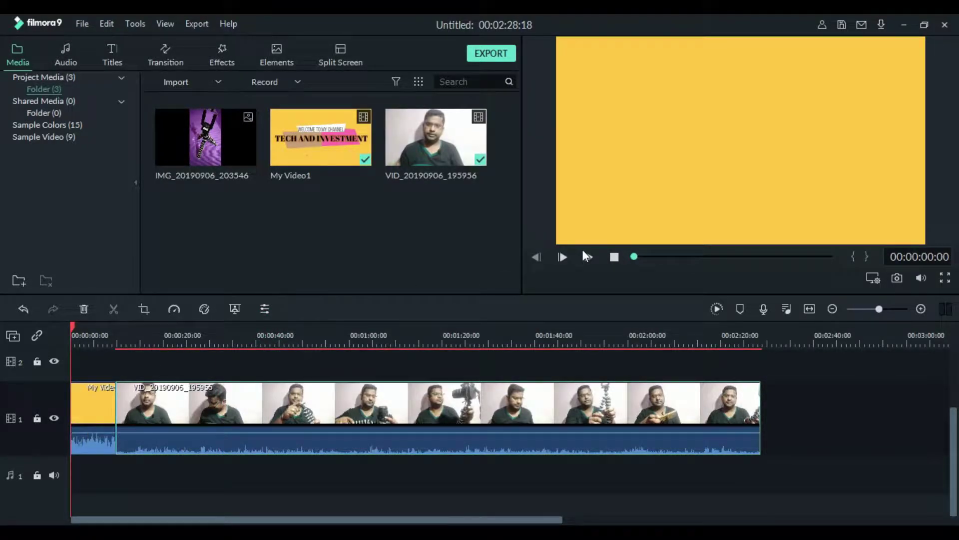
left_click(589, 257)
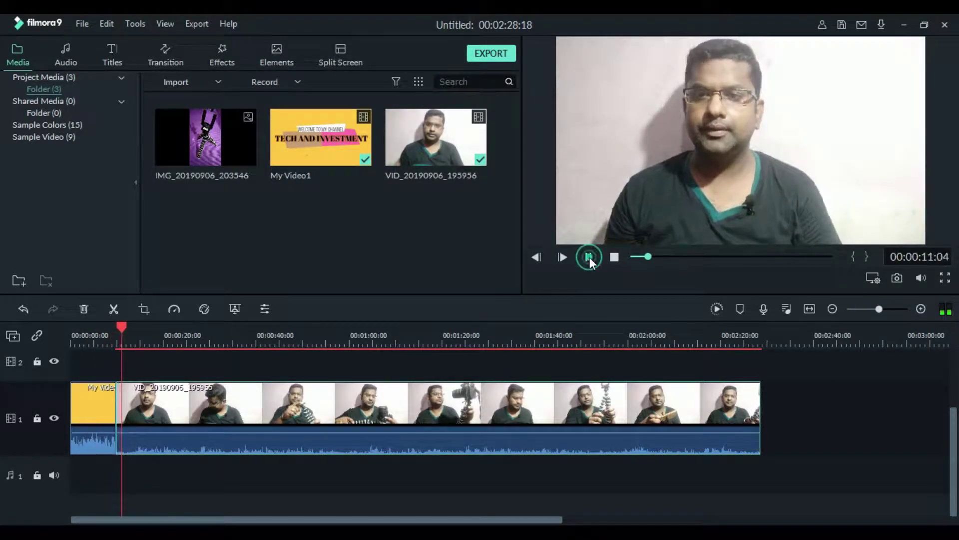
left_click(589, 258)
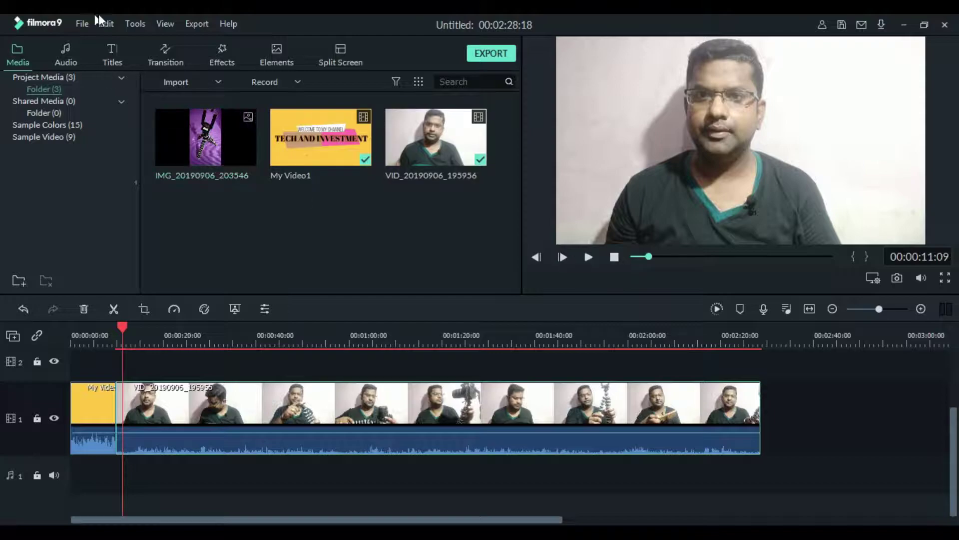
Step: Add the Bar transition from the Basic category at the junction between My Video1 and VID_20190906_195956
left_click(166, 53)
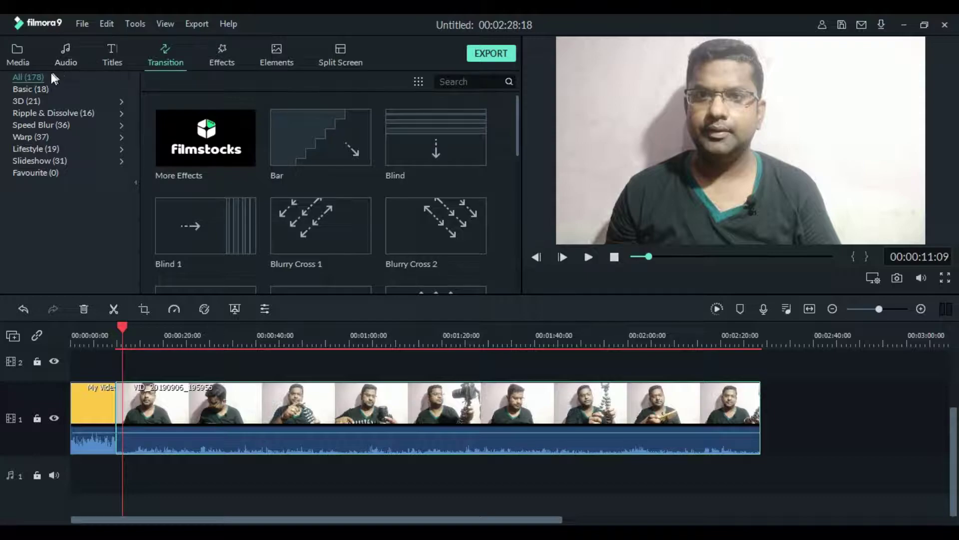
left_click(36, 88)
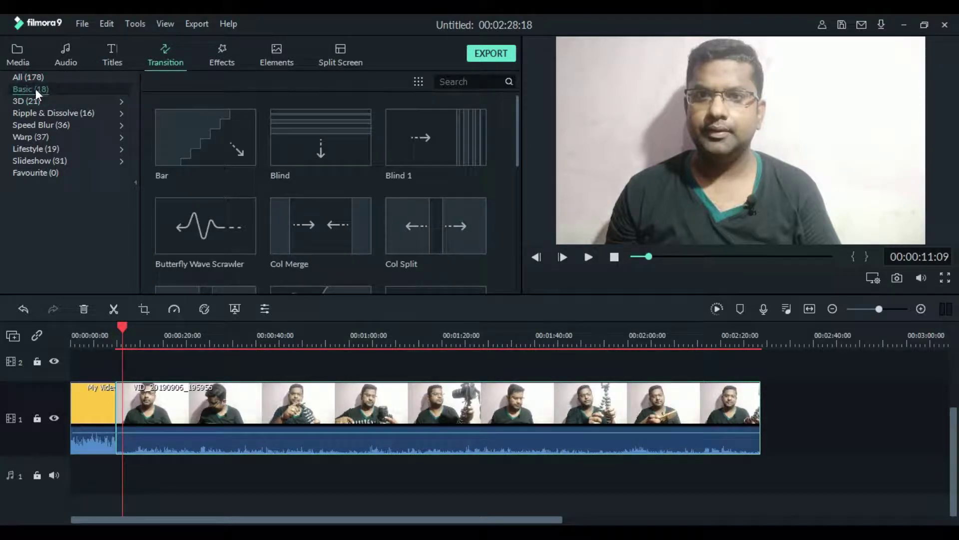
left_click(35, 100)
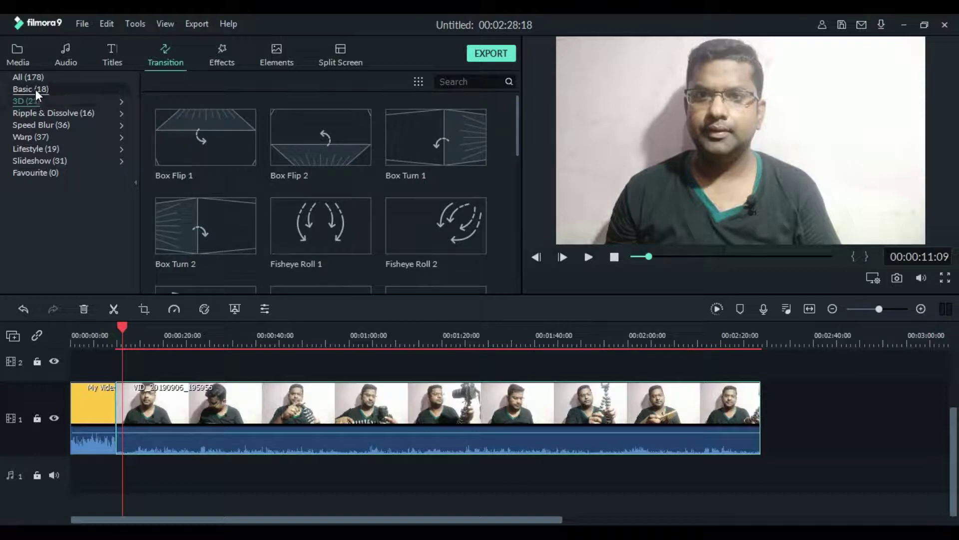
left_click(35, 89)
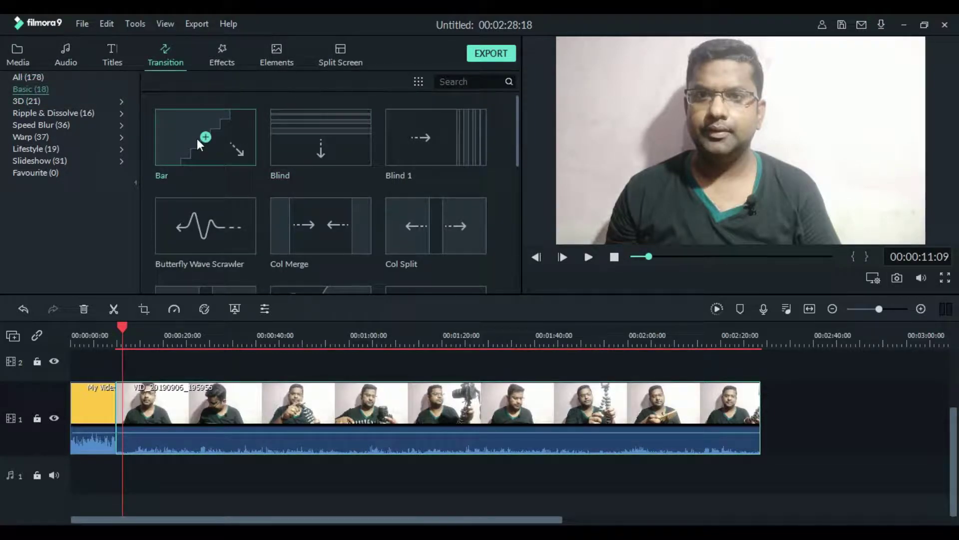
mouse_move(204, 134)
left_mouse_down()
mouse_move(173, 387)
mouse_move(119, 419)
left_mouse_up()
Step: Set the transition mode of the Bar transition between the two clips to Overlap
double_click(119, 416)
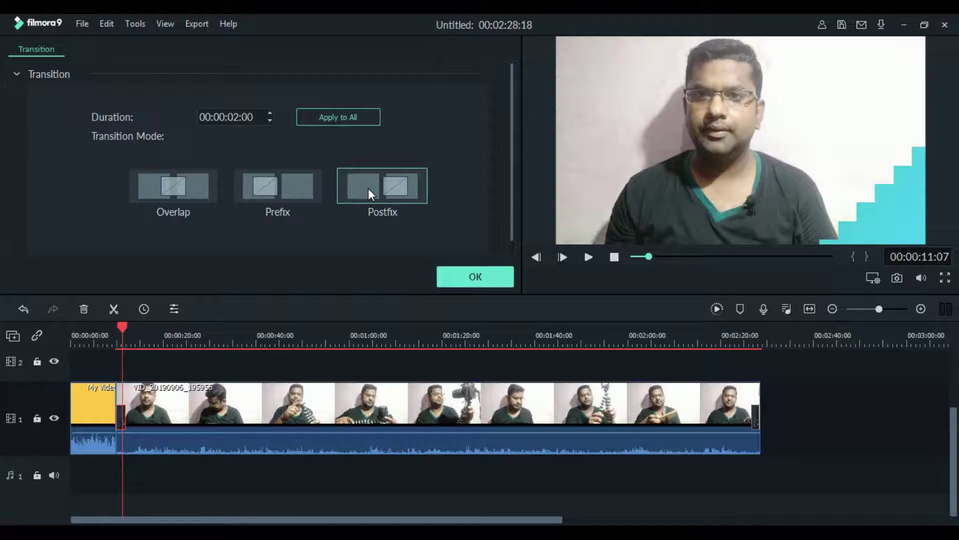
left_click(181, 189)
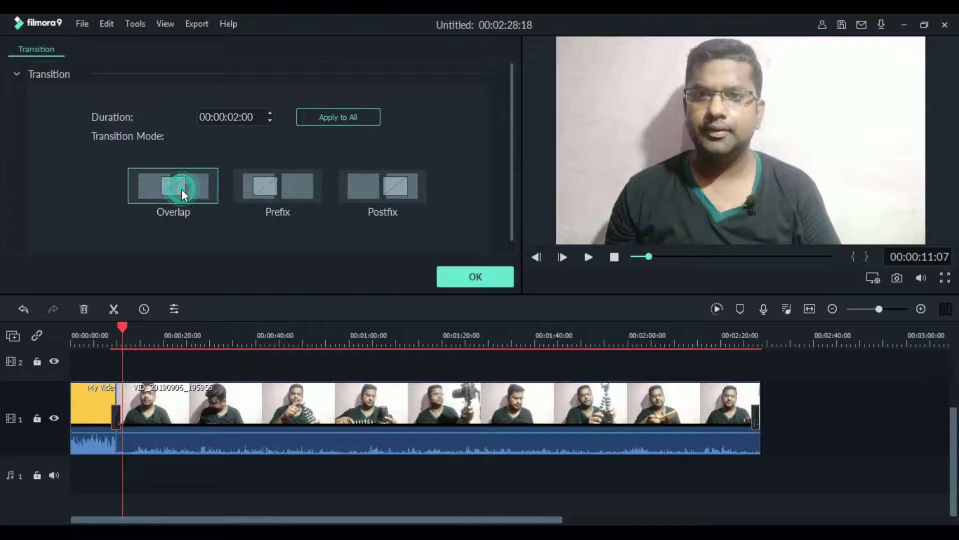
left_click(474, 274)
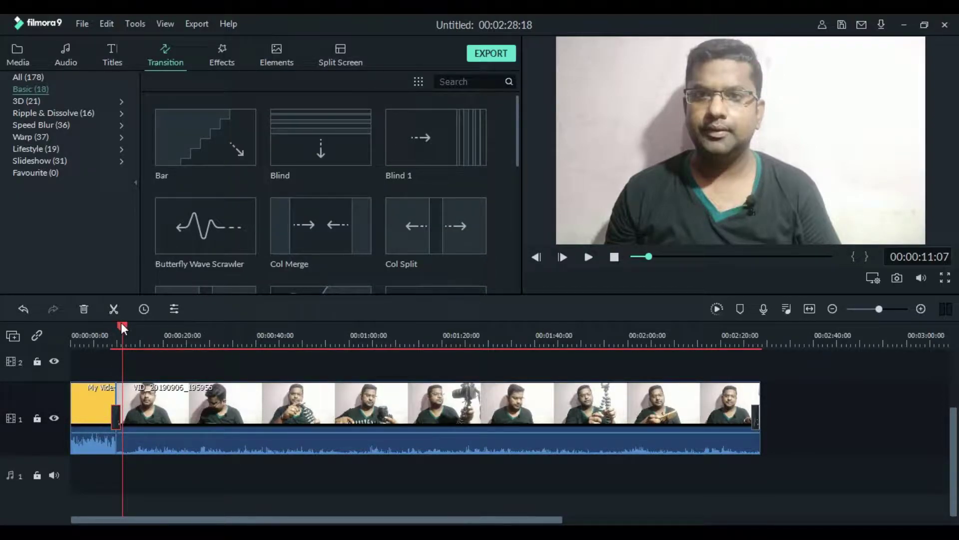
Step: Play the timeline from about 00:00:07:10 to preview the Bar transition between the clips
left_click_drag(121, 325, 104, 327)
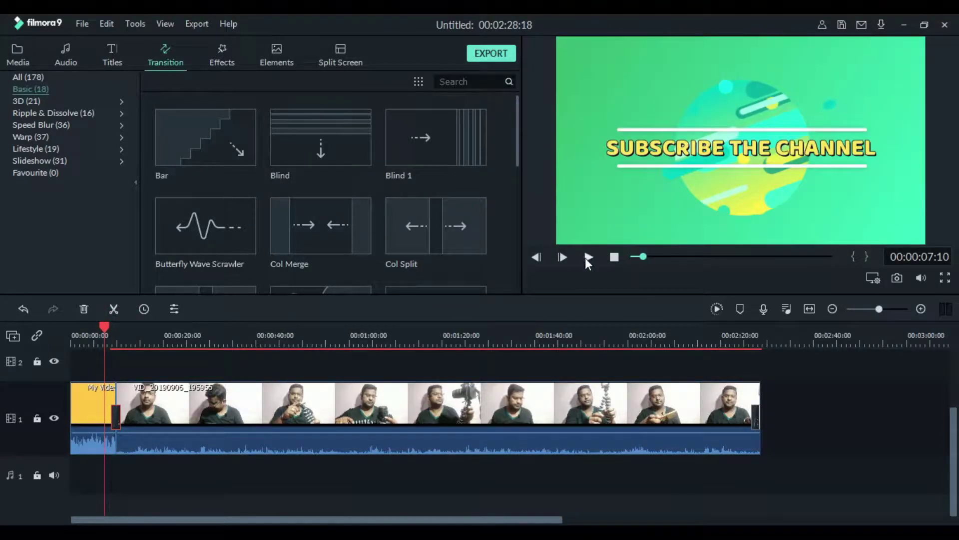
left_click(586, 259)
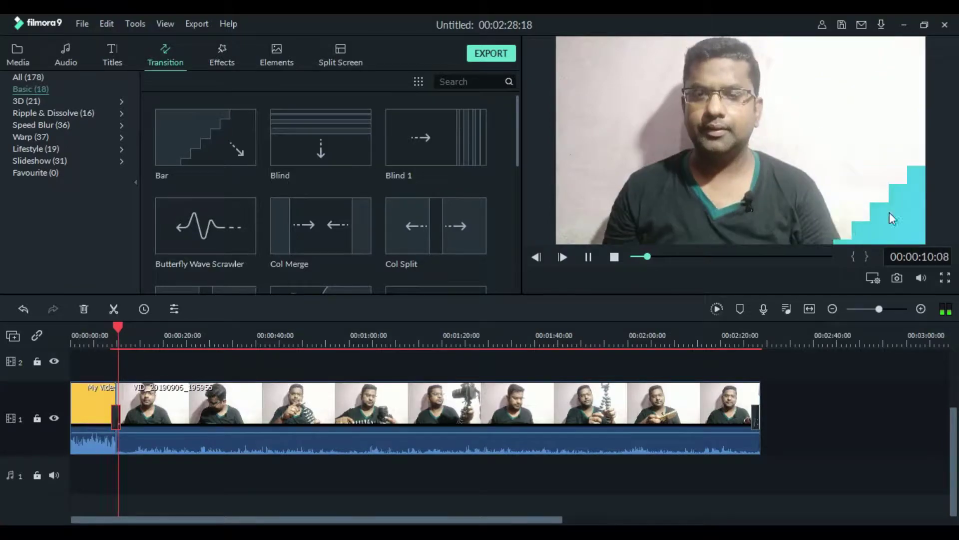
left_click(591, 256)
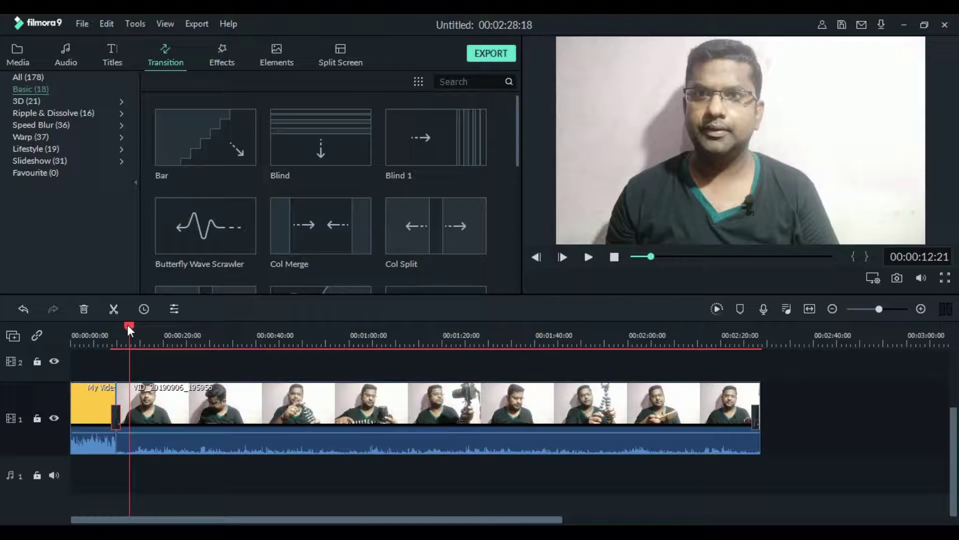
Step: Split VID_20190906_195956 at 00:01:12:13 and move its second part along the track to start at about 00:01:21:19
left_click_drag(128, 326, 407, 350)
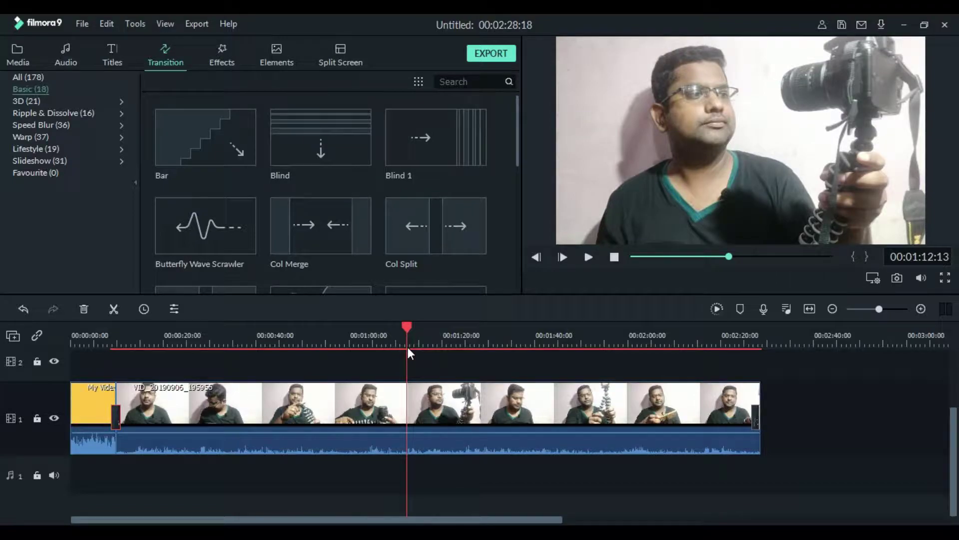
left_click(113, 308)
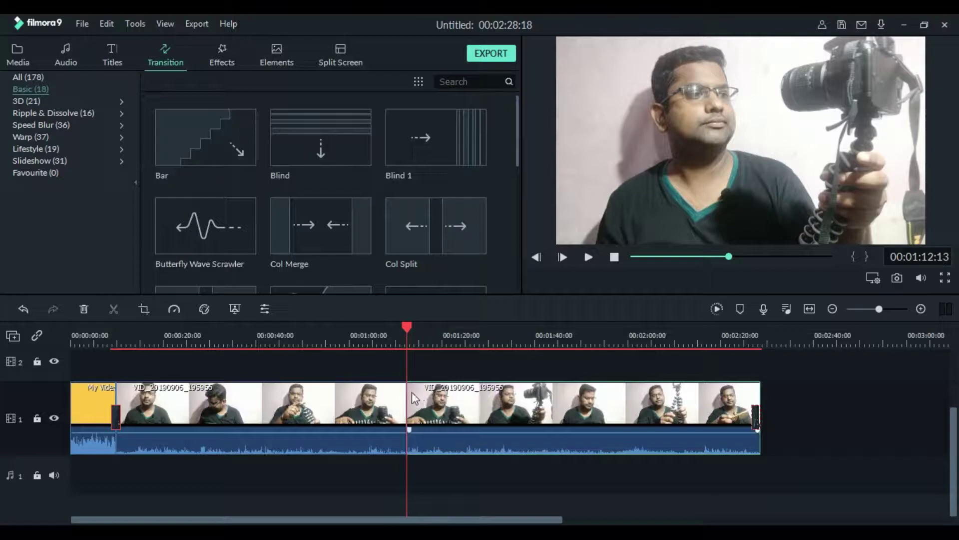
left_click_drag(410, 392, 453, 390)
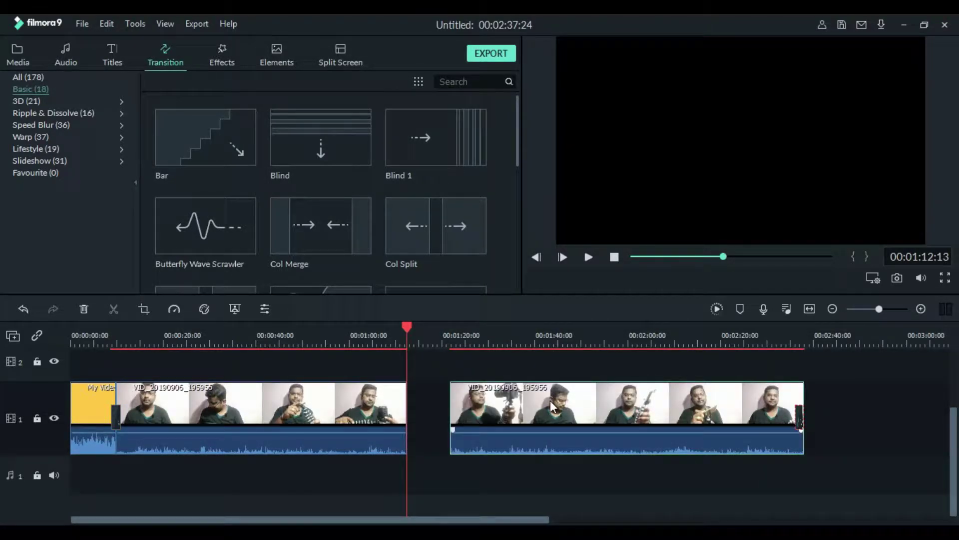
Step: Delete the detached second part of VID_20190906_195956, and restore it by undoing the deletion
left_click(83, 314)
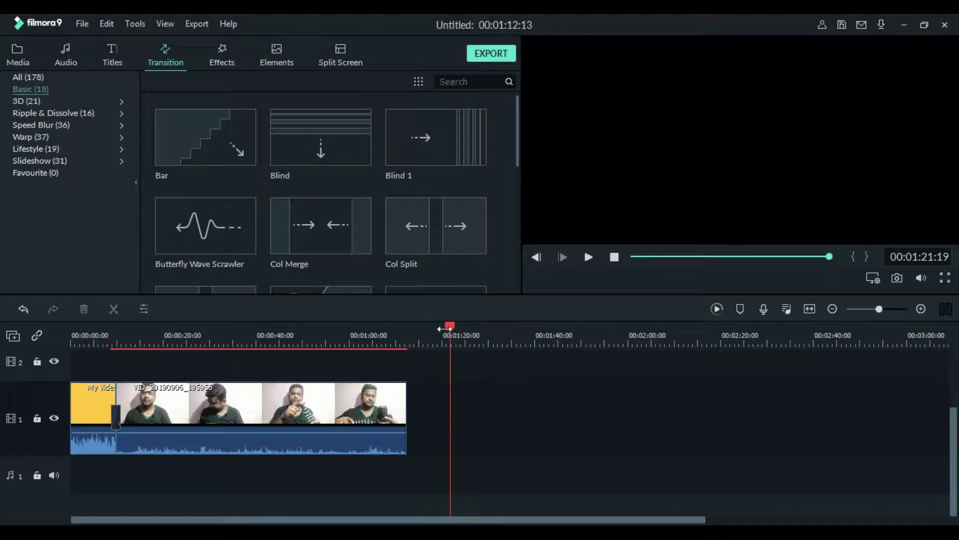
left_click(20, 310)
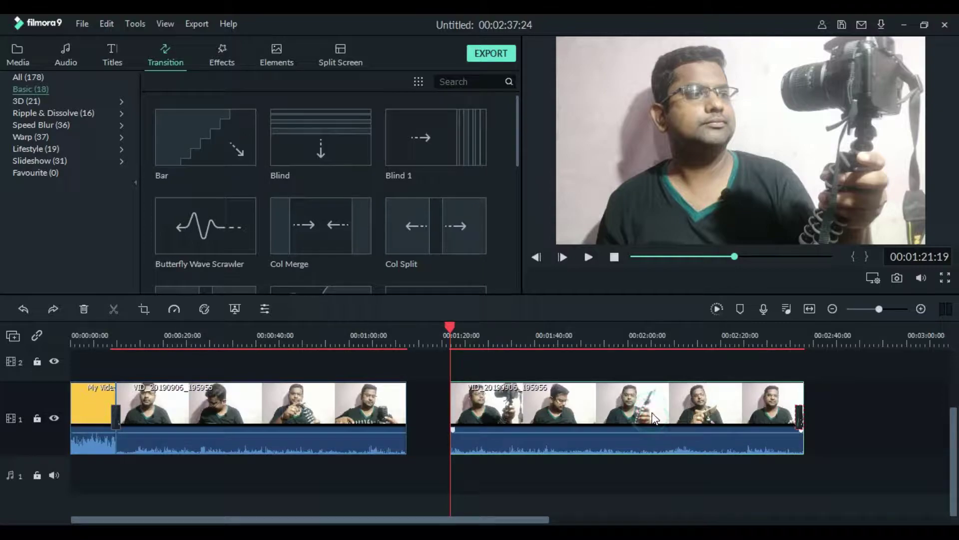
Step: Set the detached second part of the clip to 4x fast speed and play it back
left_click(175, 309)
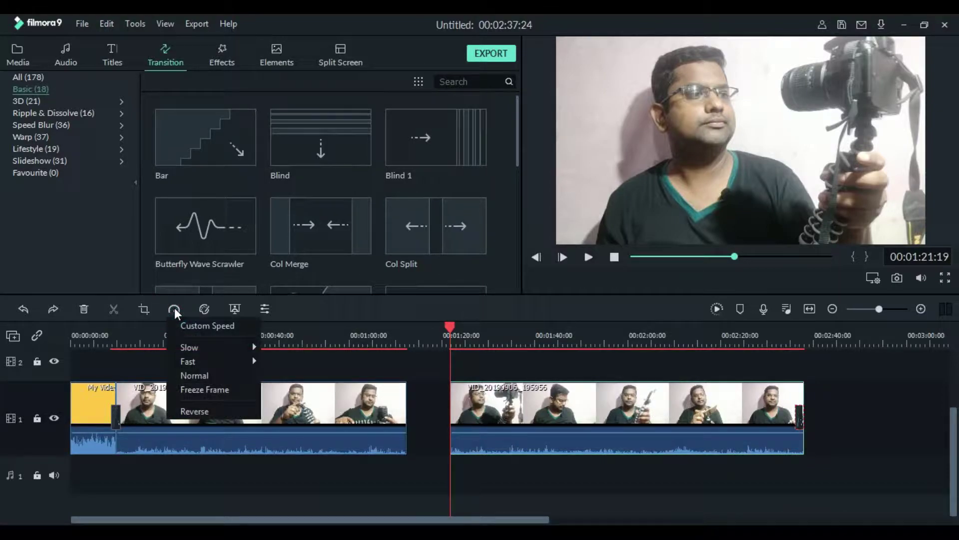
mouse_move(204, 366)
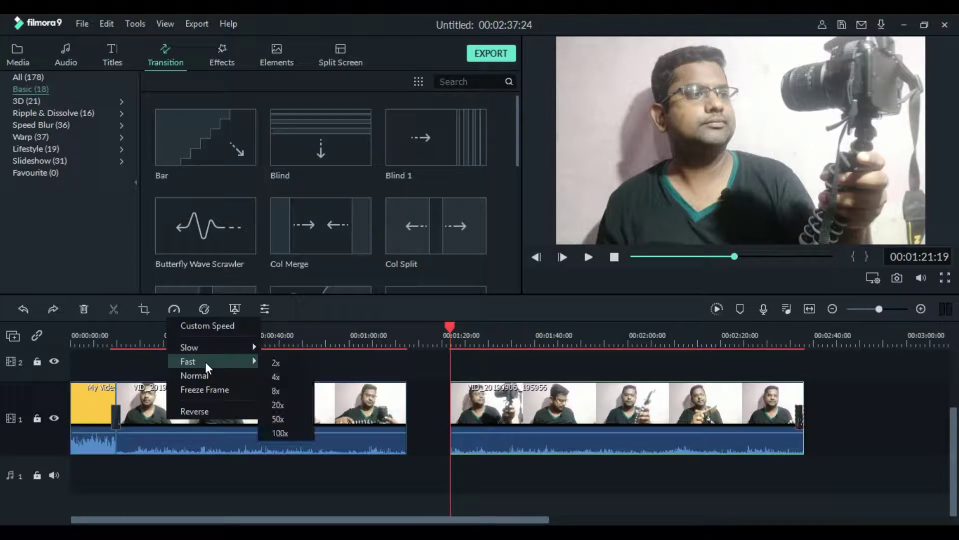
left_click(289, 382)
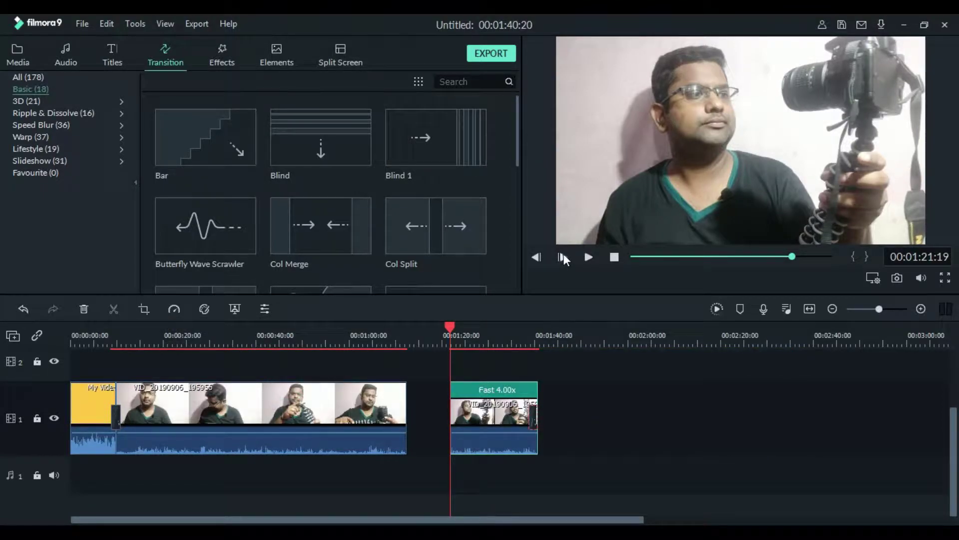
left_click(583, 253)
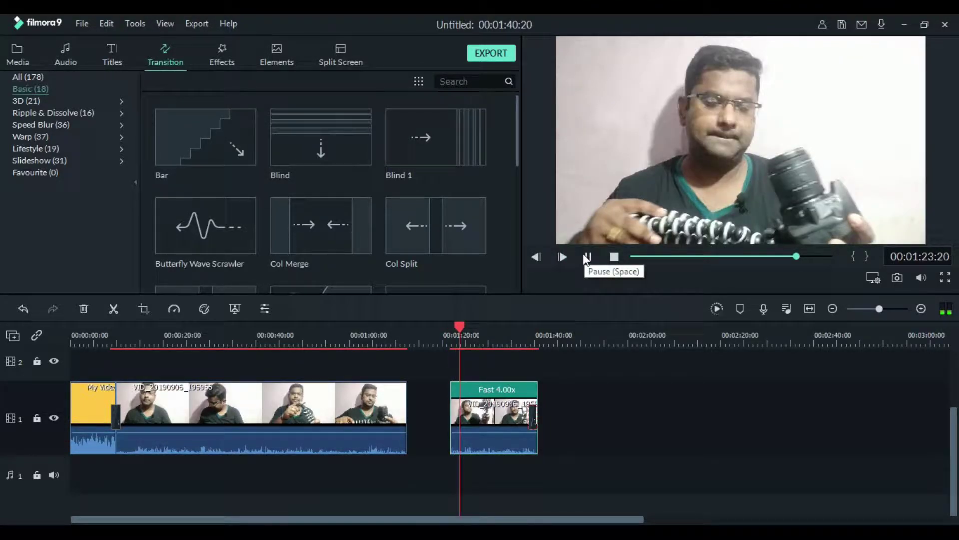
left_click(584, 253)
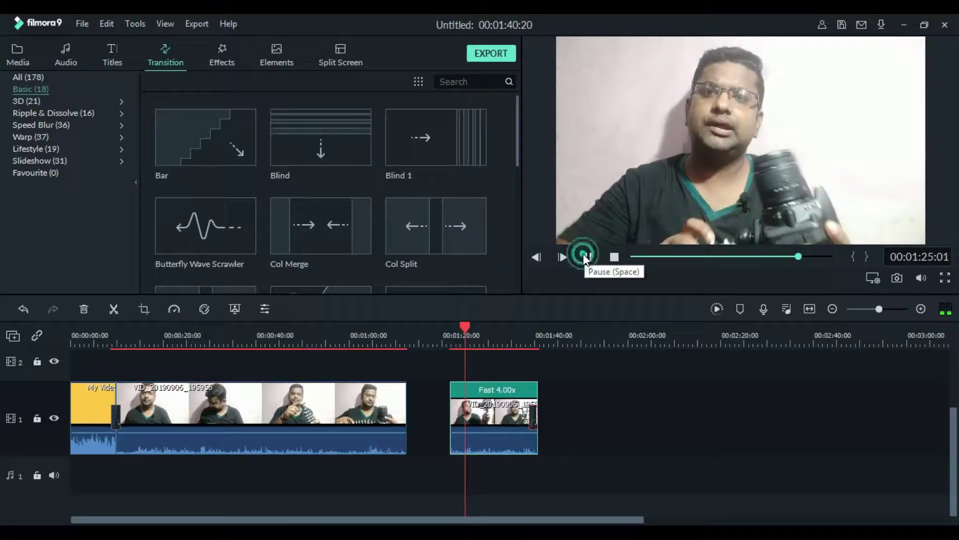
Step: Set the detached second part of the clip to 2x fast speed and preview the result
left_click(174, 309)
mouse_move(206, 367)
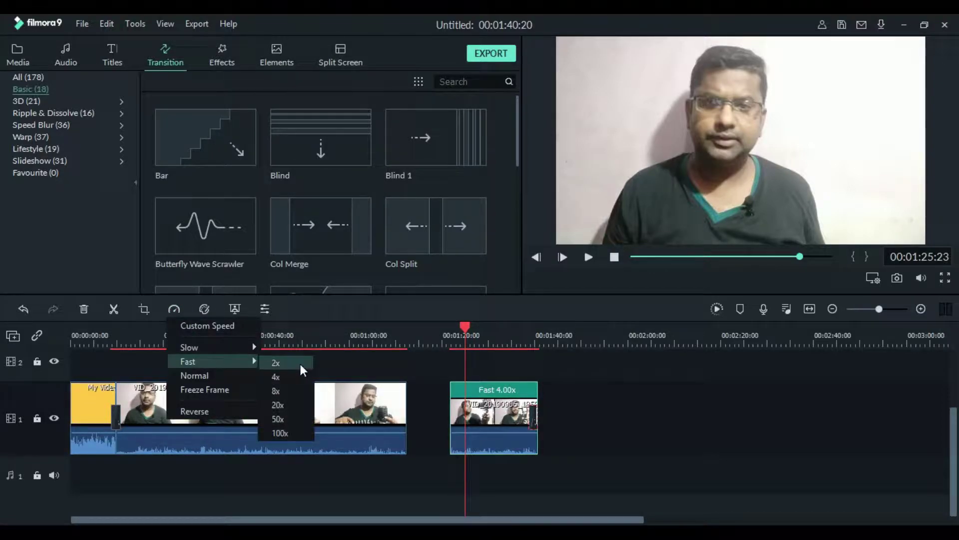
left_click(300, 363)
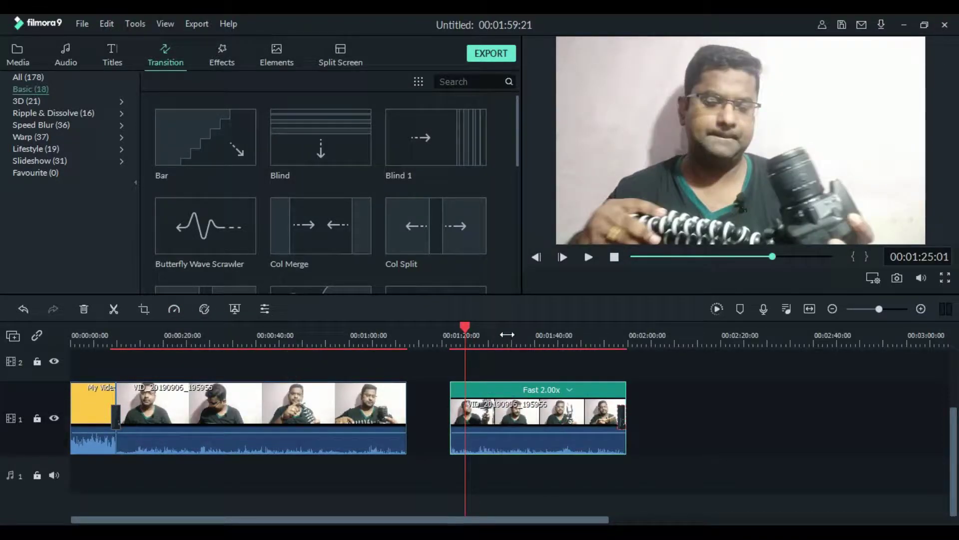
left_click(588, 256)
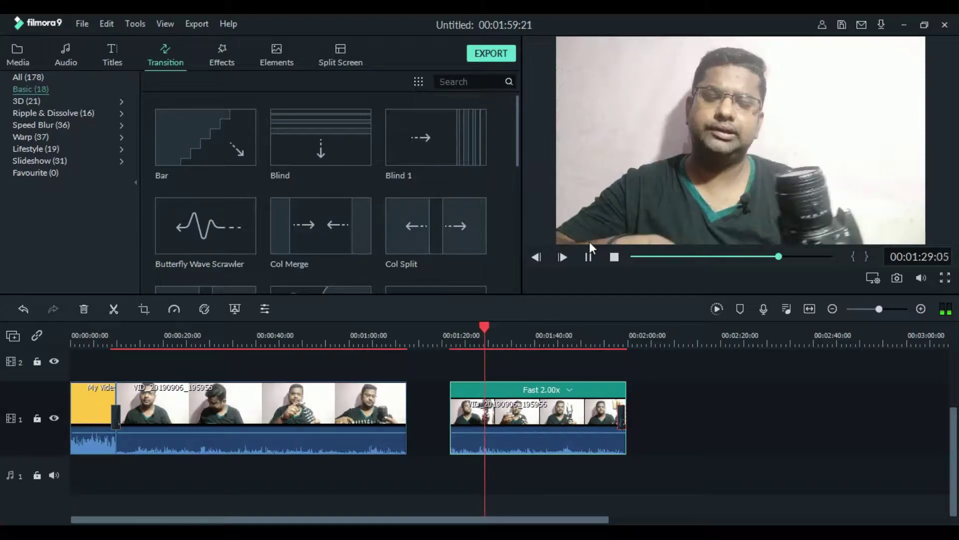
left_click(585, 257)
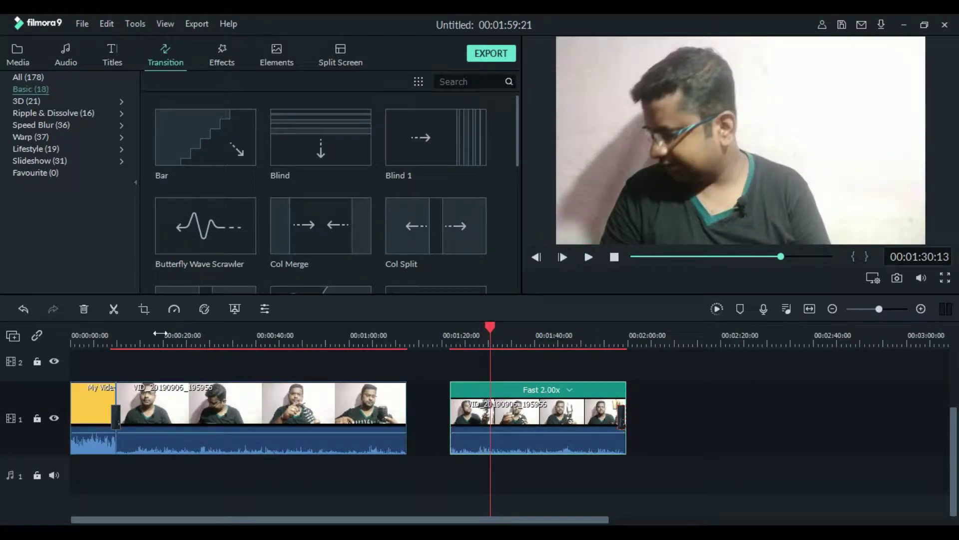
Step: Undo the 2x speed change on the second part of VID_20190906_195956 and move it back against the end of the first part
left_click(26, 314)
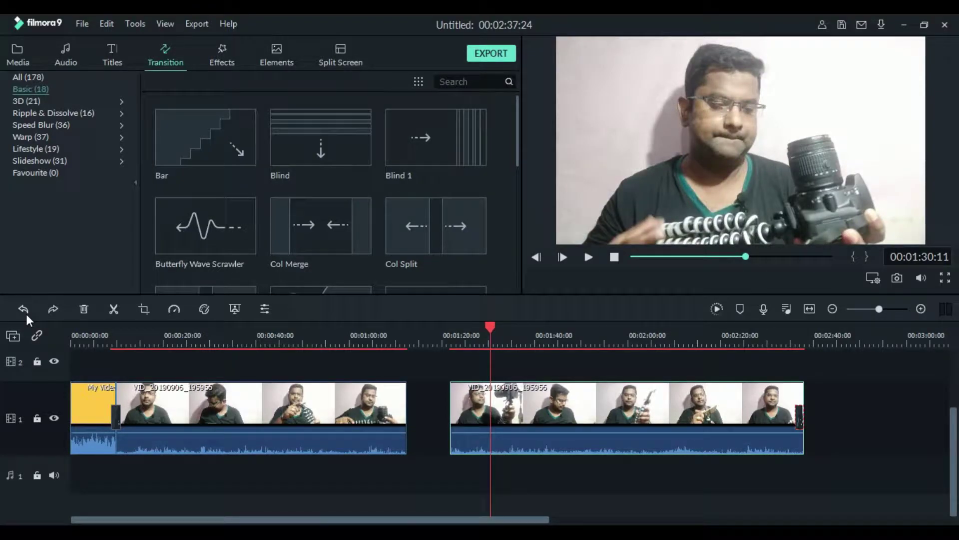
left_click_drag(615, 403, 597, 403)
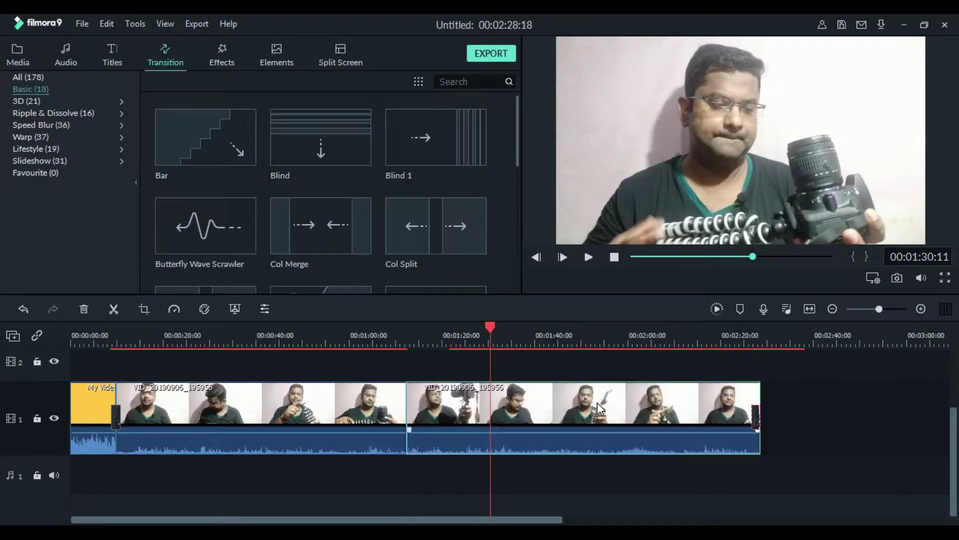
Step: Raise the volume of the first part of VID_20190906_195956, turn on background noise removal, and apply the audio settings
left_click(273, 440)
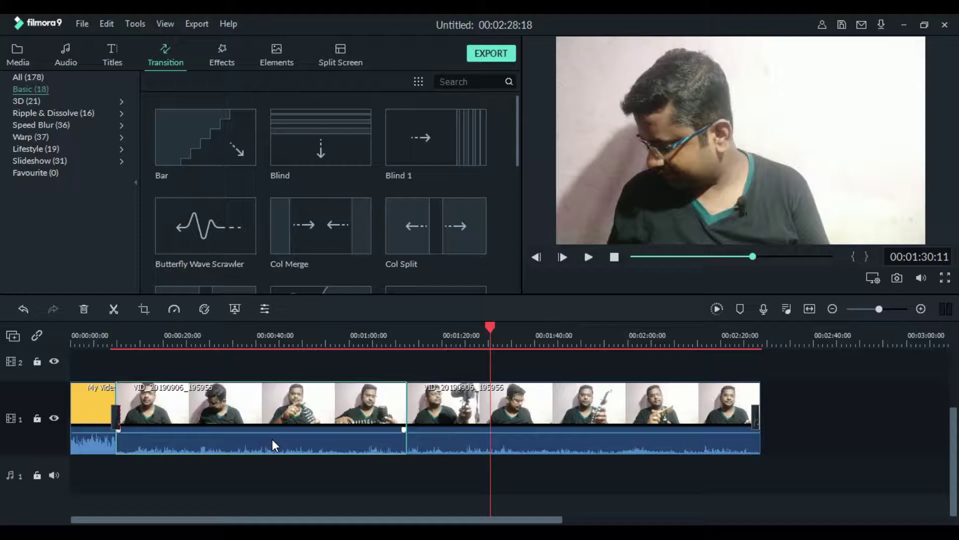
double_click(272, 439)
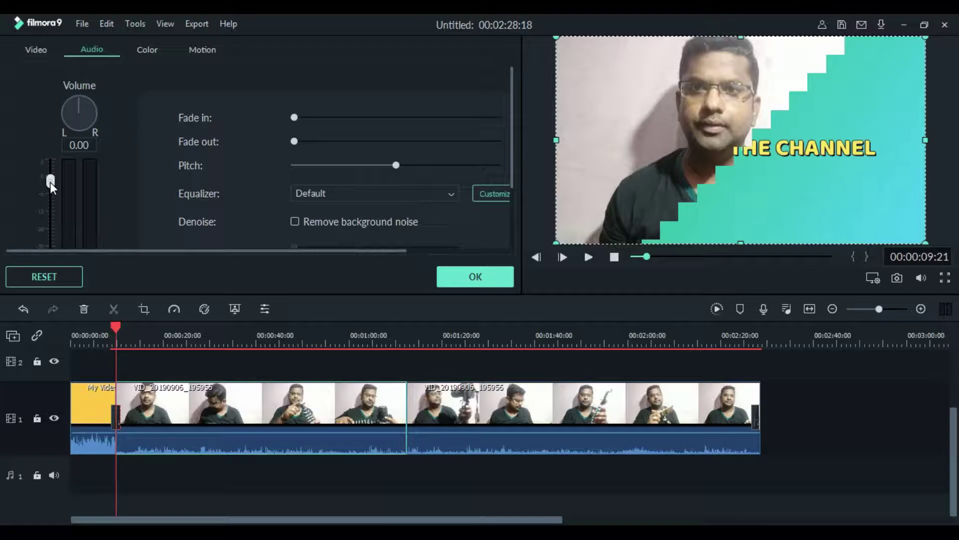
left_click_drag(50, 182, 49, 160)
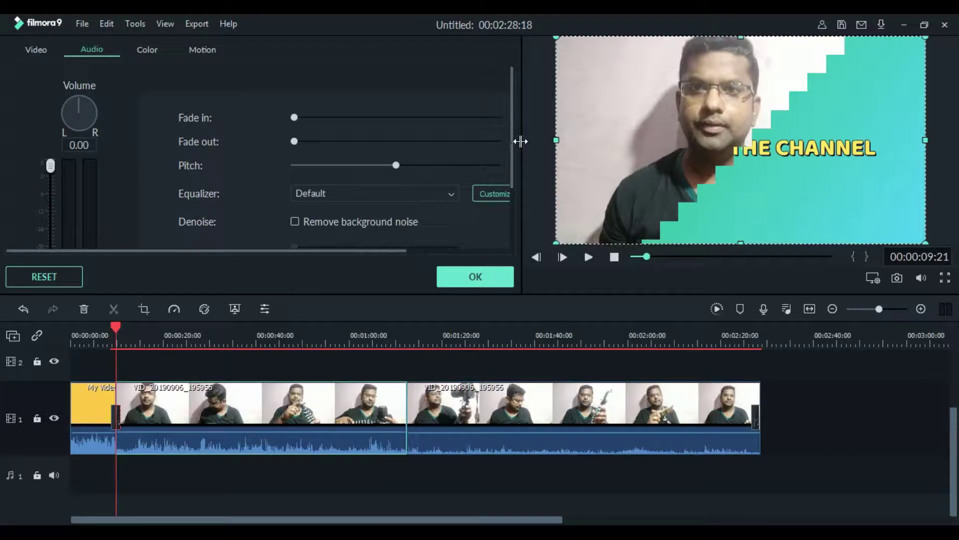
left_click_drag(512, 148, 508, 166)
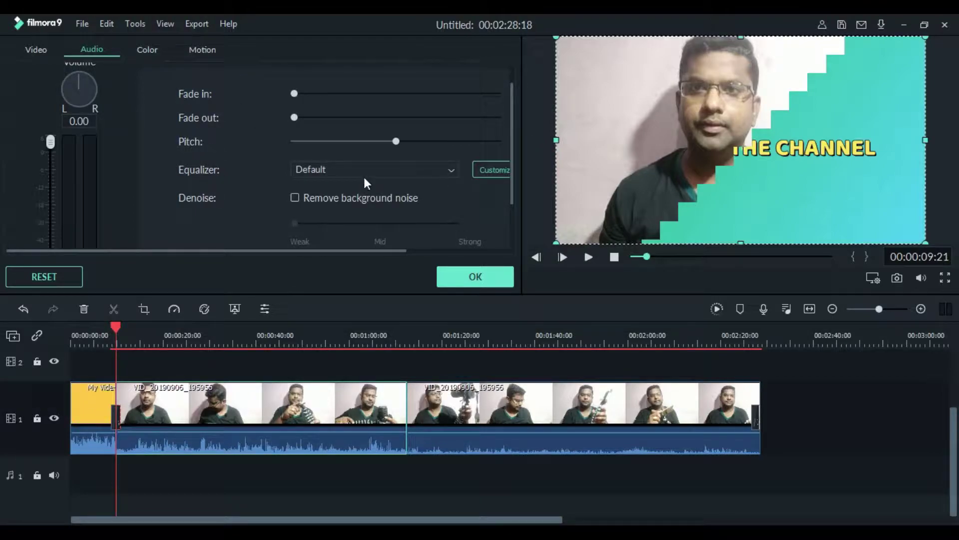
left_click(302, 197)
left_click(475, 276)
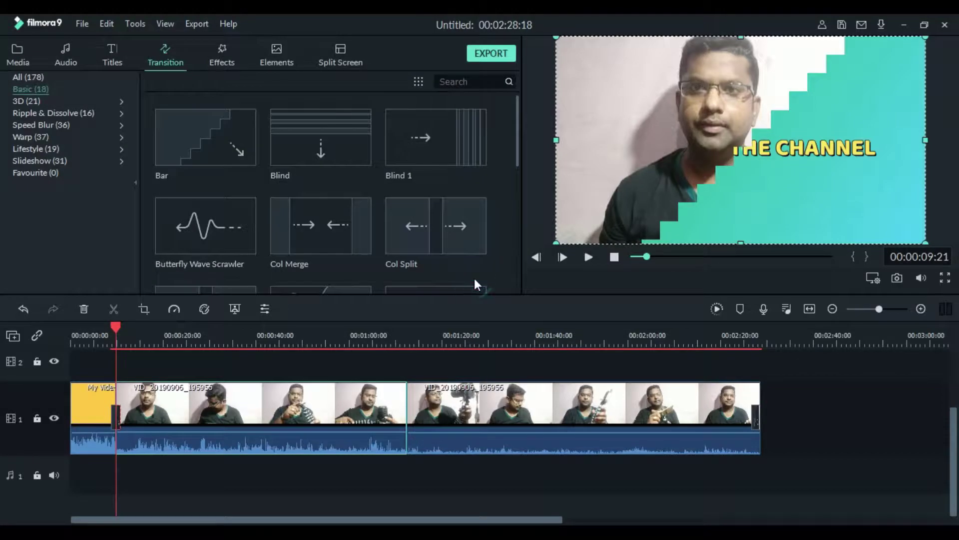
Step: Detach the audio from the first part of VID_20190906_195956, and undo the detachment
right_click(269, 442)
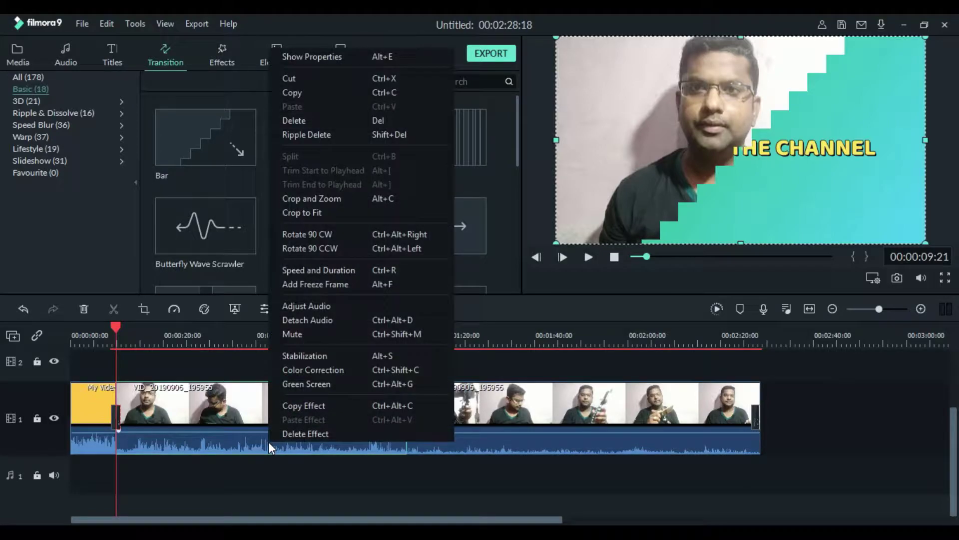
left_click(319, 323)
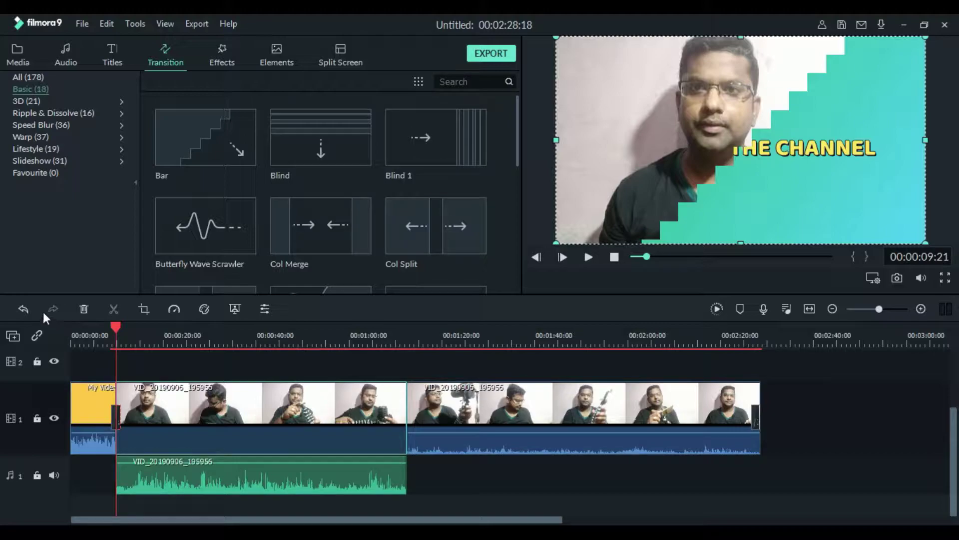
left_click(22, 311)
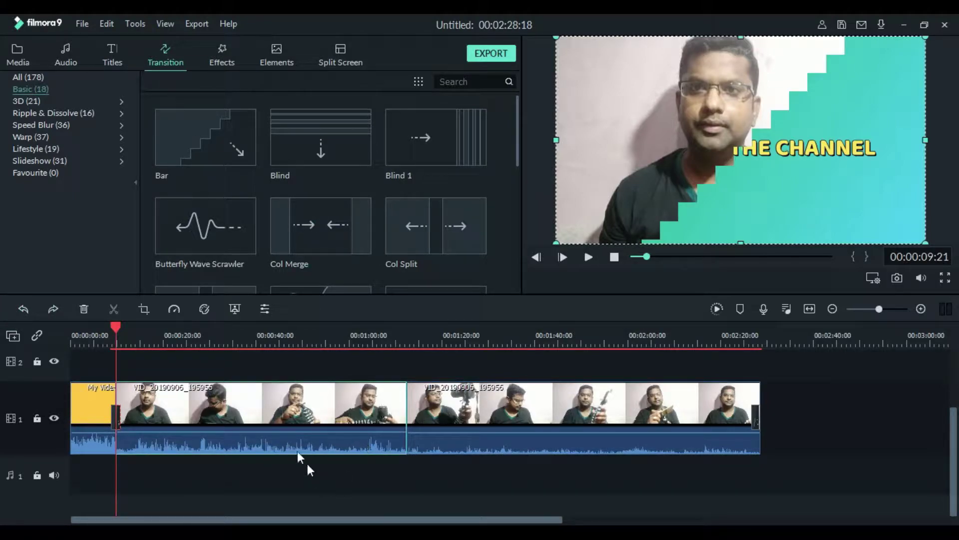
Step: Add the Lower Third 20 title on video track 2 at 00:00:22:05
left_click(104, 49)
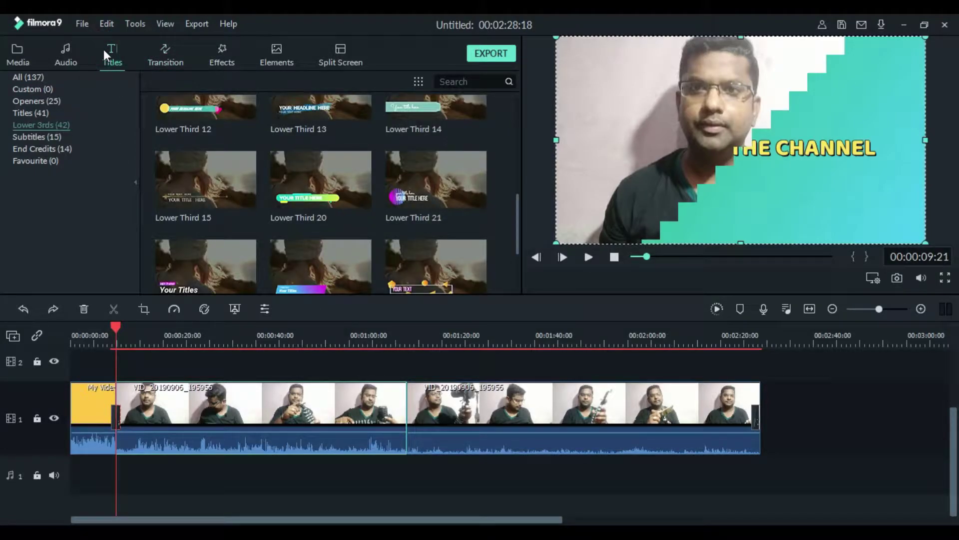
left_click(296, 190)
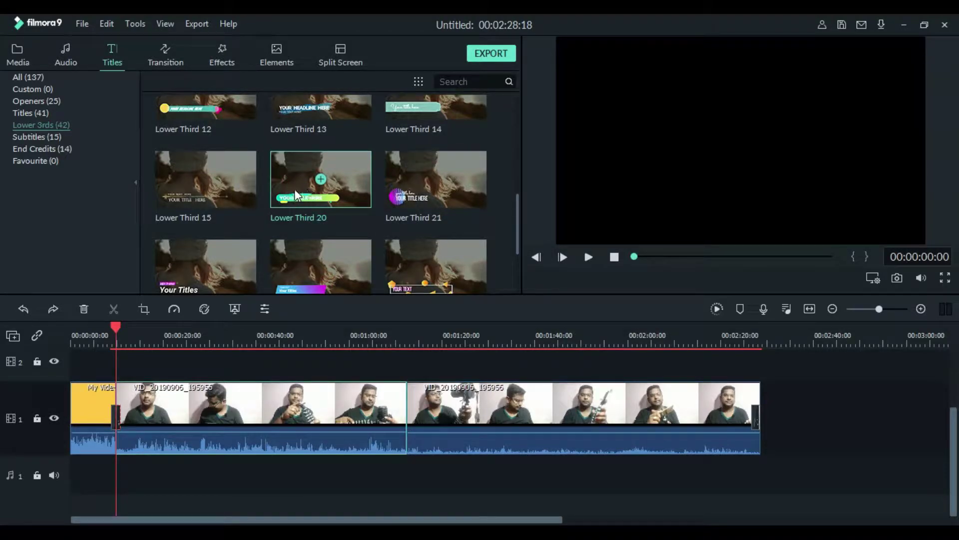
left_click_drag(118, 324, 174, 328)
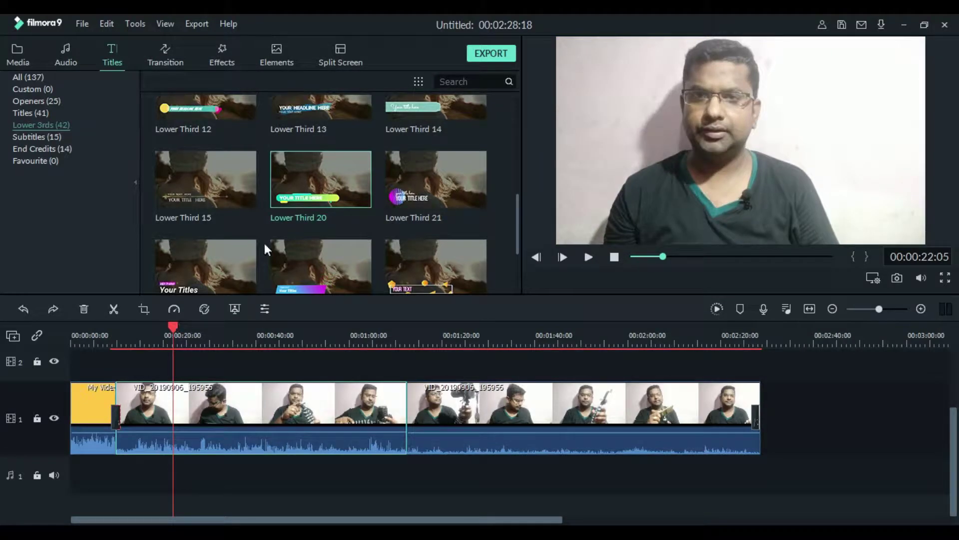
left_click(320, 178)
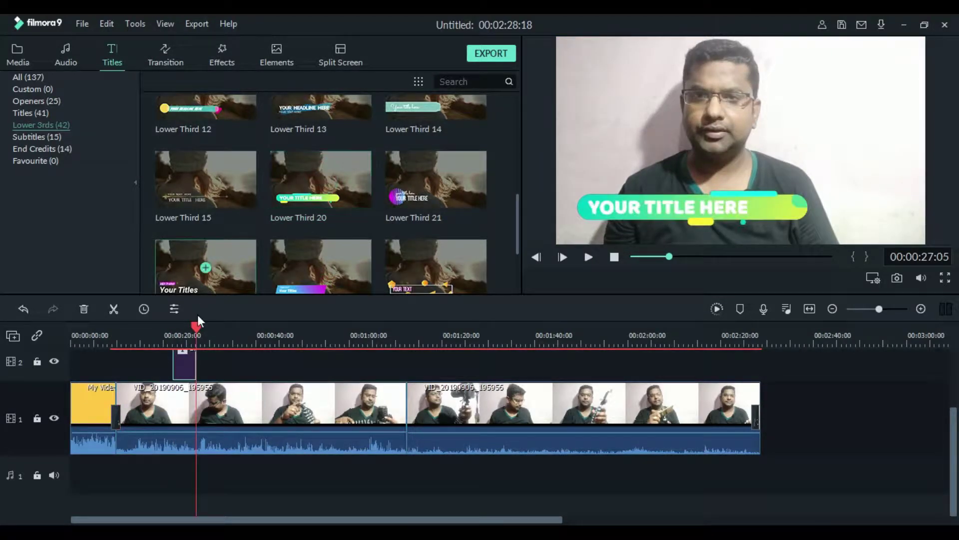
Step: Replace the placeholder text of the Lower Third 20 title with "welcome to my channel"
double_click(181, 362)
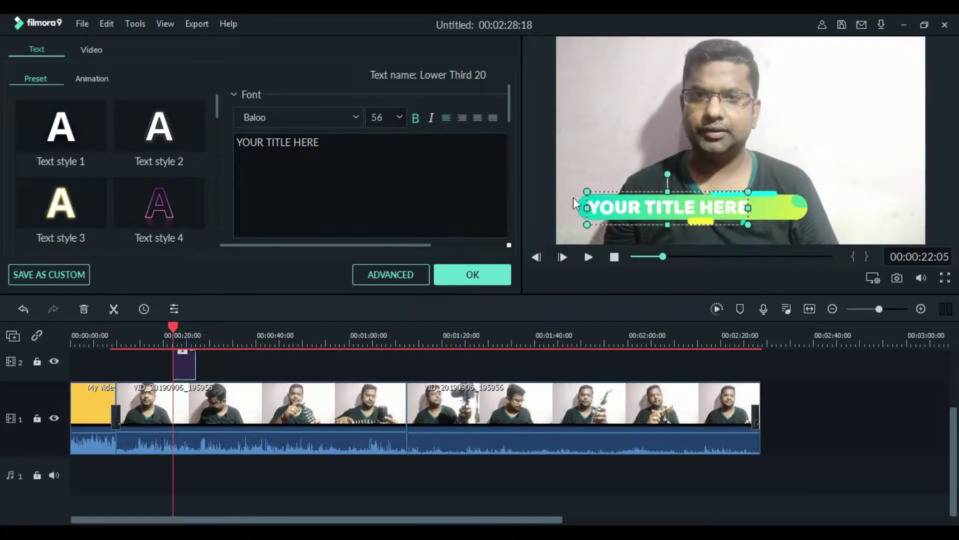
left_click(336, 145)
key("BackSpace")
key("BackSpace")
key("BackSpace")
key("BackSpace")
key("BackSpace")
key("BackSpace")
key("BackSpace")
key("BackSpace")
key("BackSpace")
key("BackSpace")
key("BackSpace")
key("BackSpace")
key("BackSpace")
key("BackSpace")
key("BackSpace")
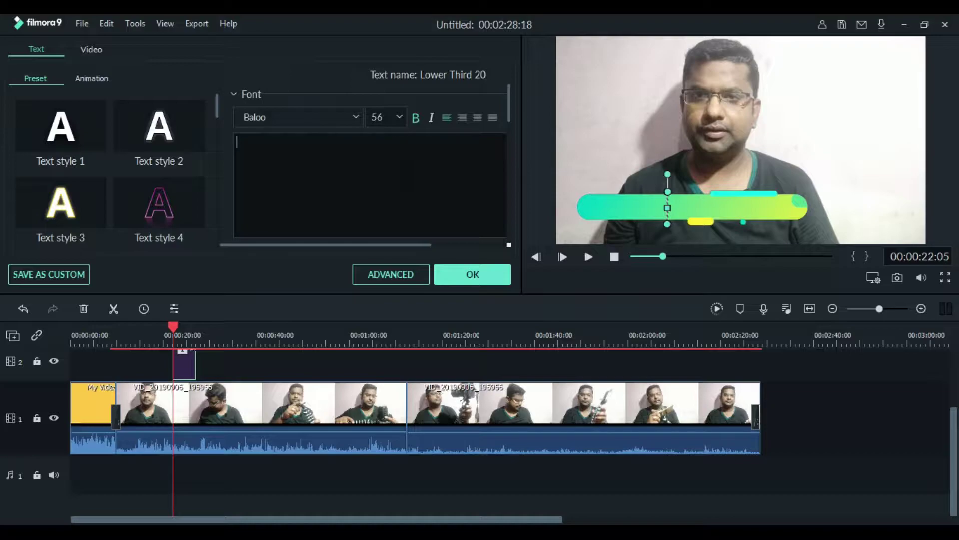
type("We")
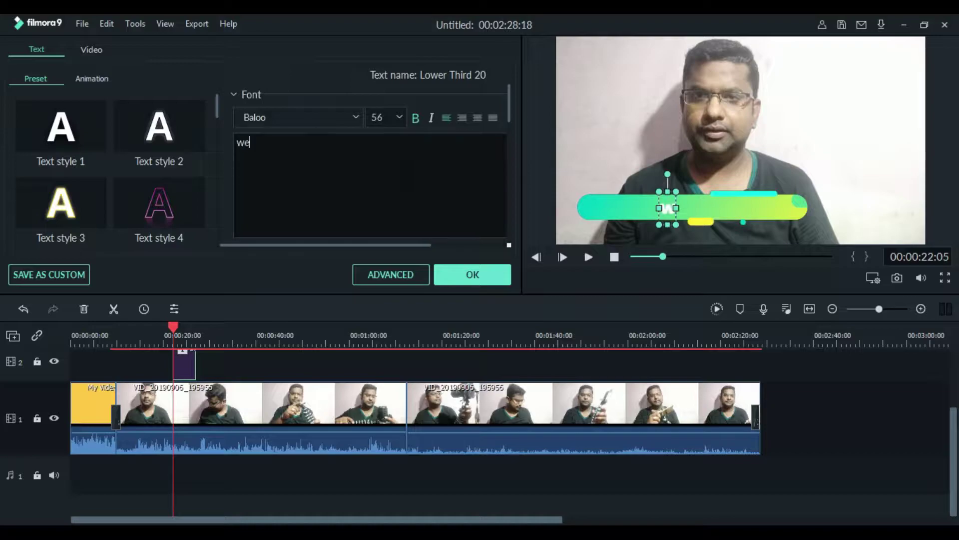
type("com")
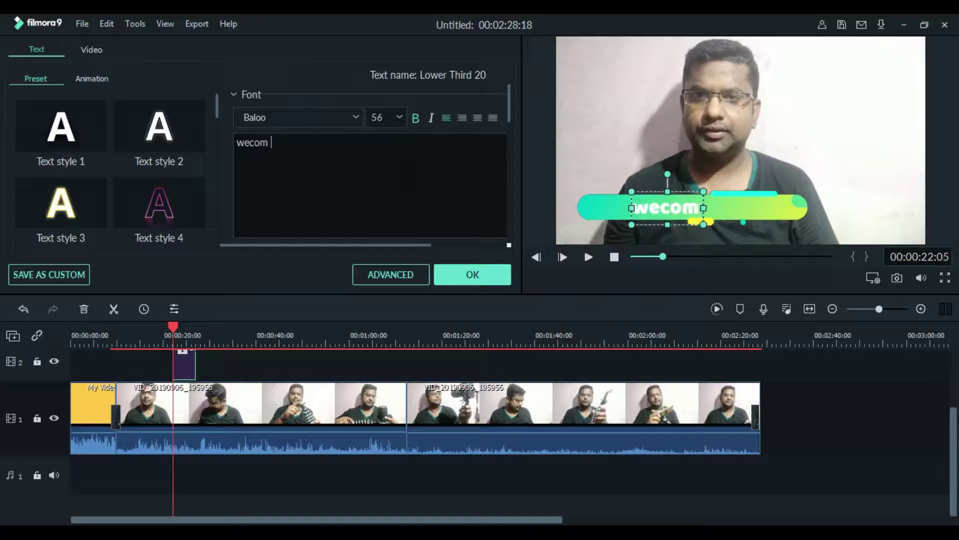
key("BackSpace")
key("BackSpace")
key("BackSpace")
key("BackSpace")
key("BackSpace")
key("BackSpace")
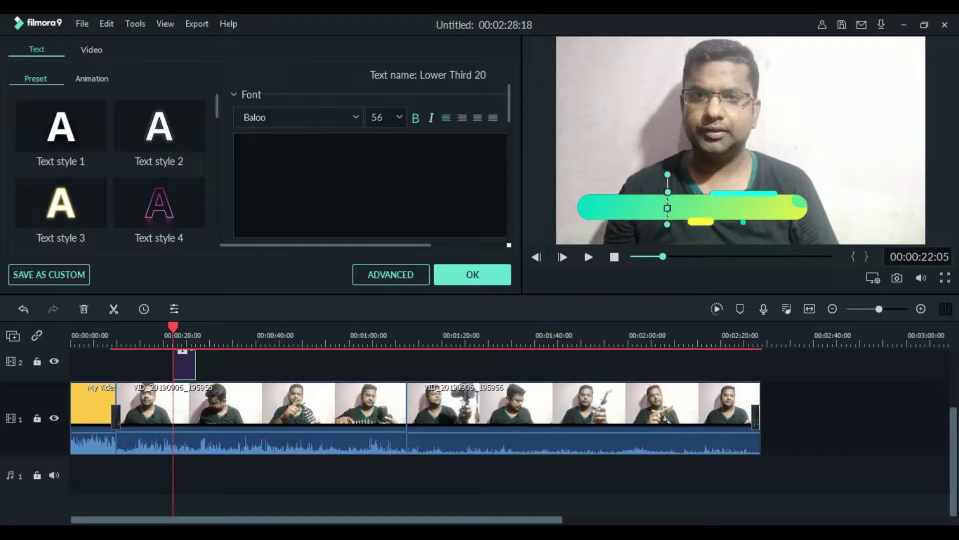
type("welcom")
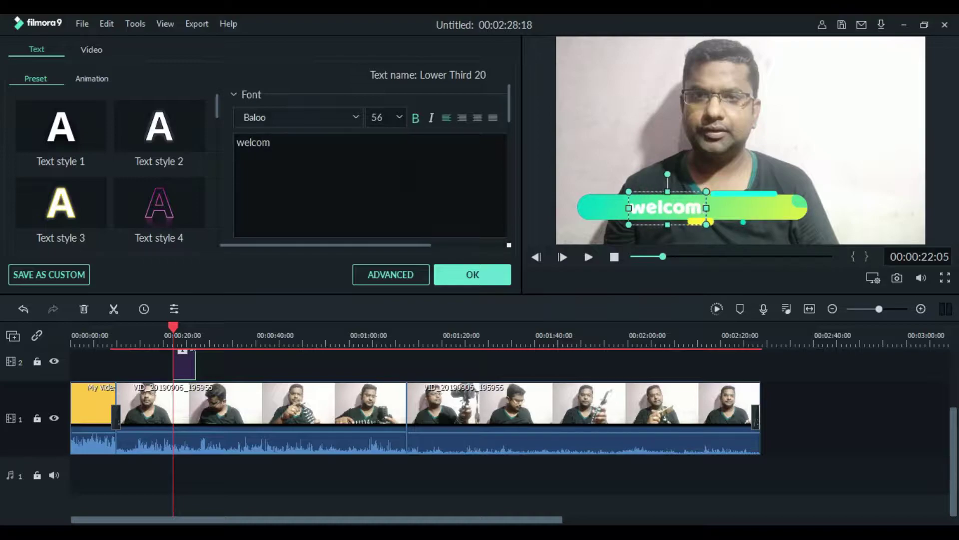
type(" tto")
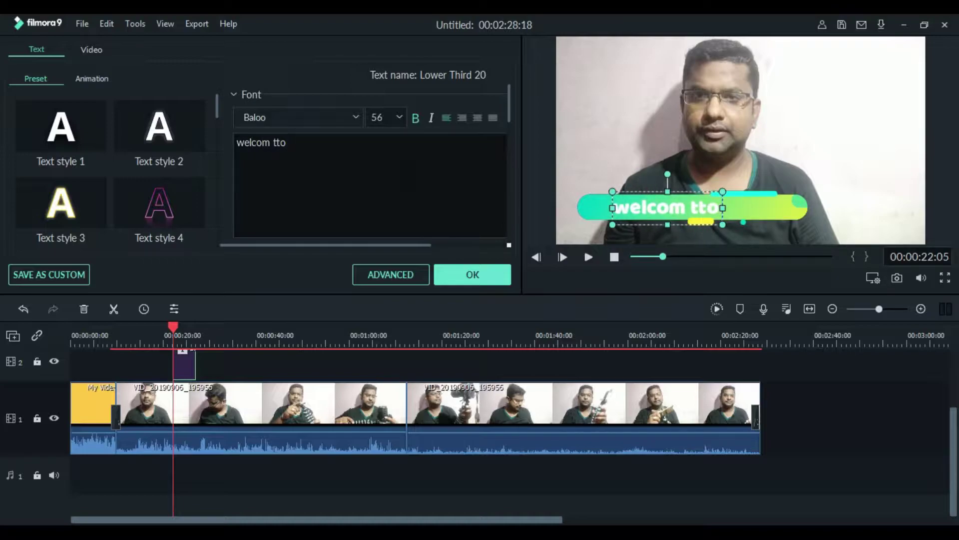
key("BackSpace")
key("BackSpace")
key("BackSpace")
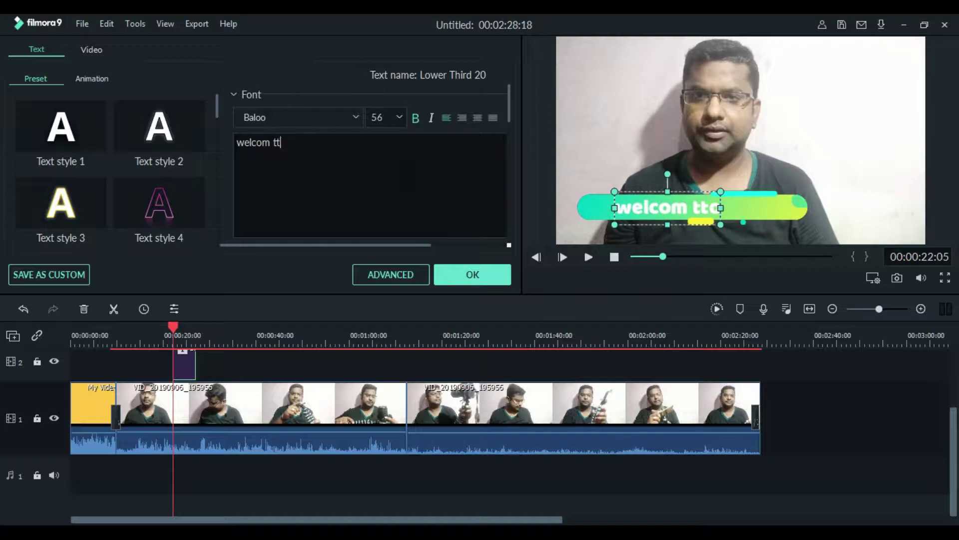
type("o m")
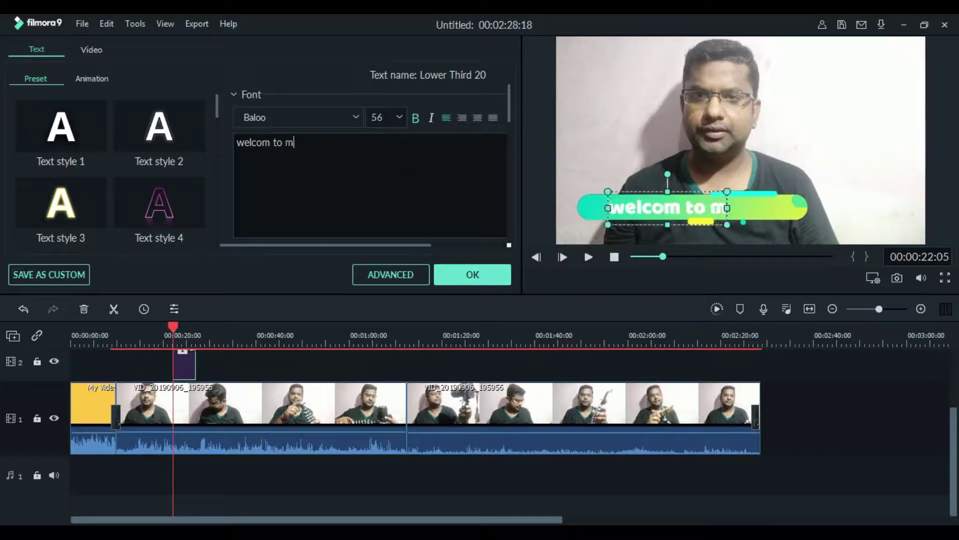
type("y c")
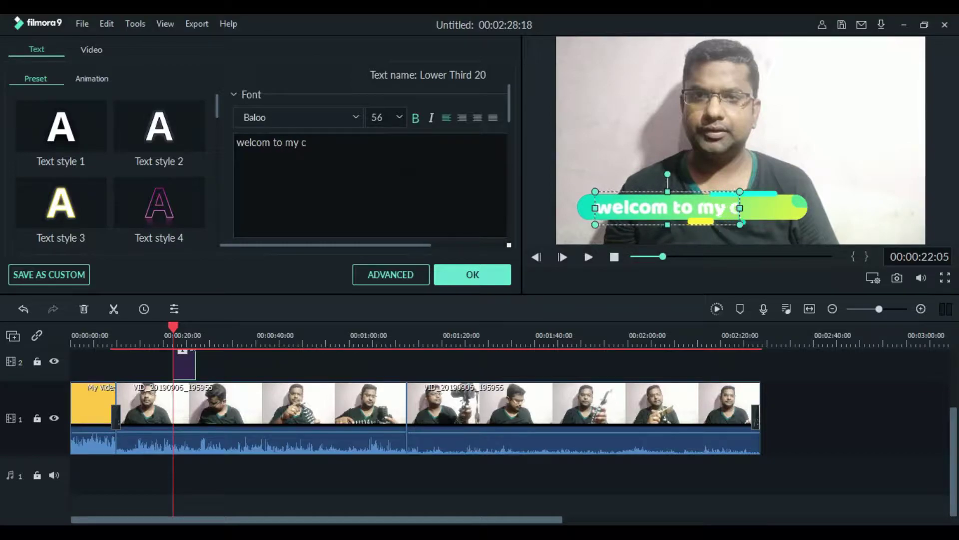
type("h")
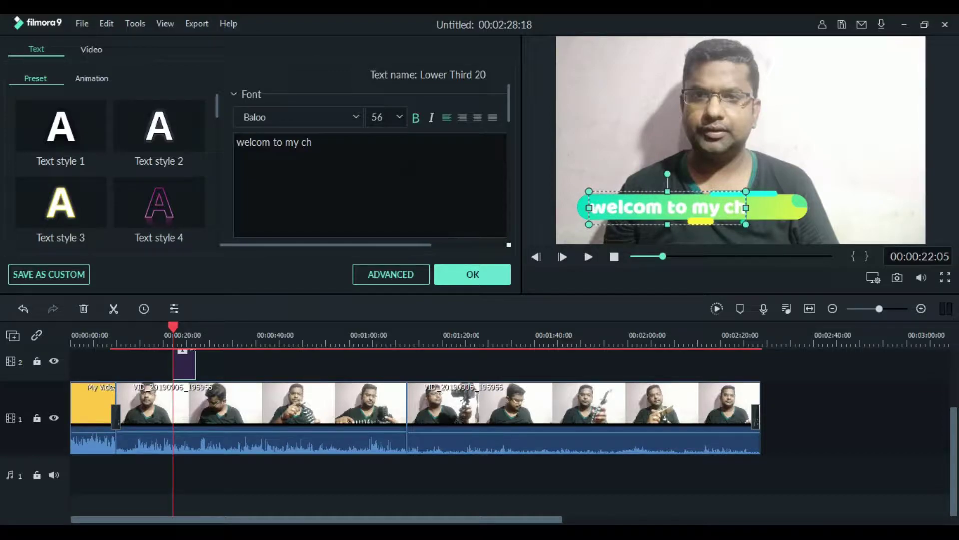
type("annel")
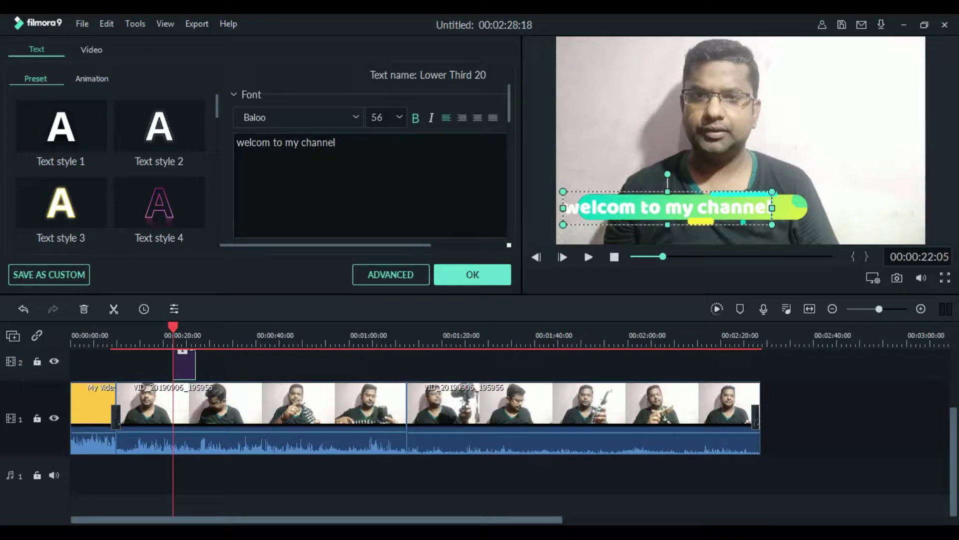
left_click(269, 143)
type("e")
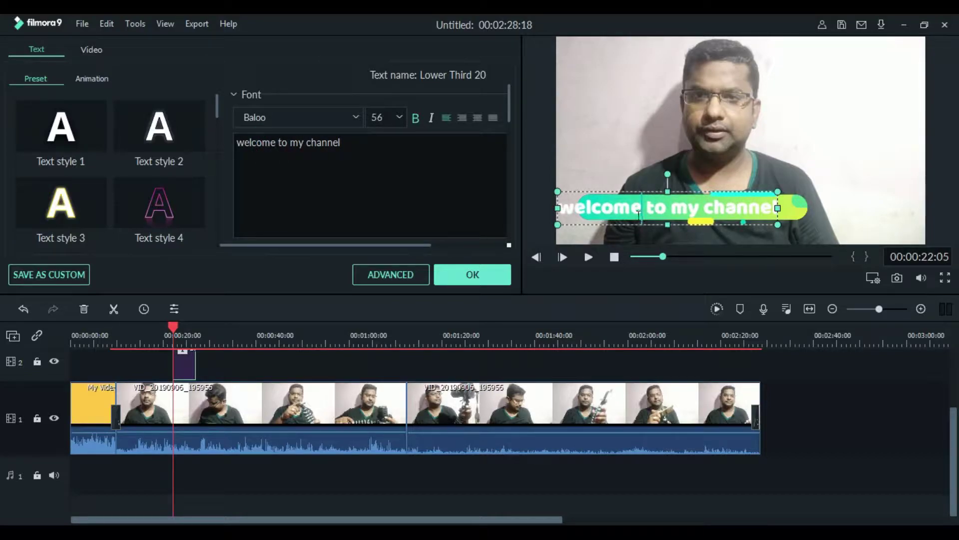
Step: Shrink the title text and position it inside the green banner, apply the edit, and preview the title
left_click_drag(557, 223, 585, 216)
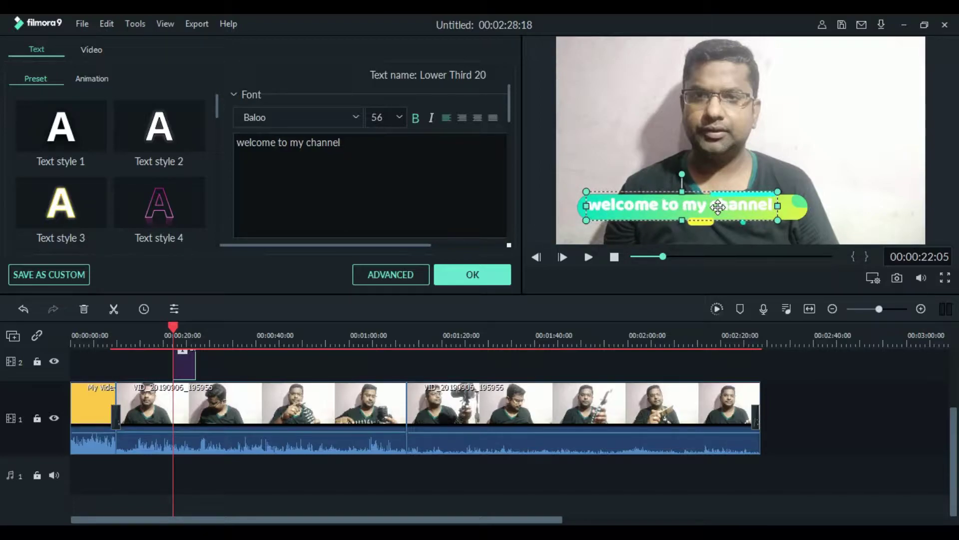
left_click_drag(712, 211, 716, 214)
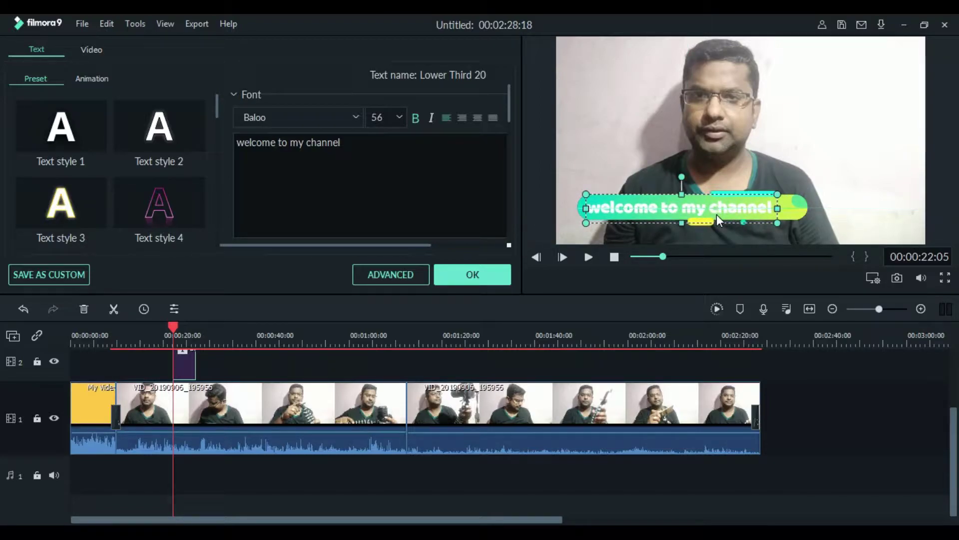
left_click(587, 257)
left_click(460, 275)
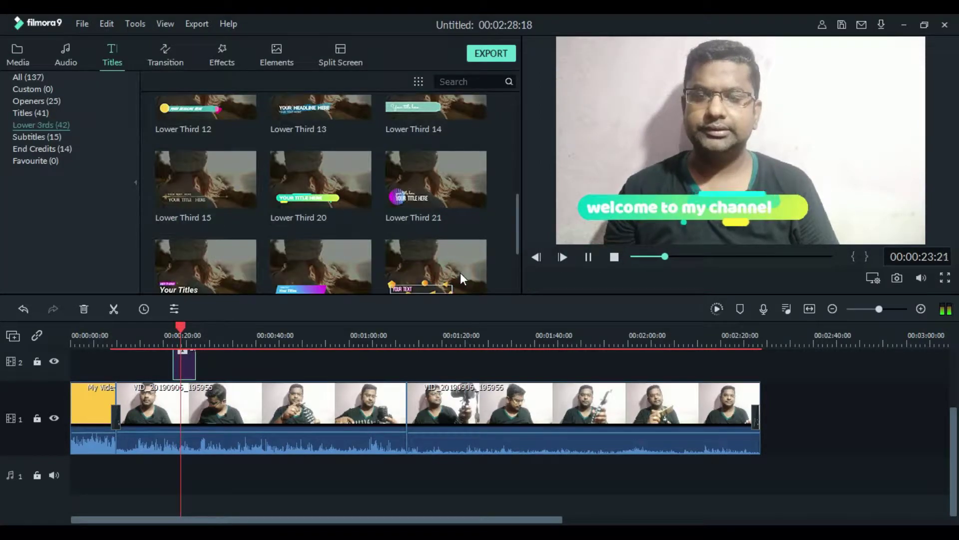
left_click_drag(187, 322, 141, 329)
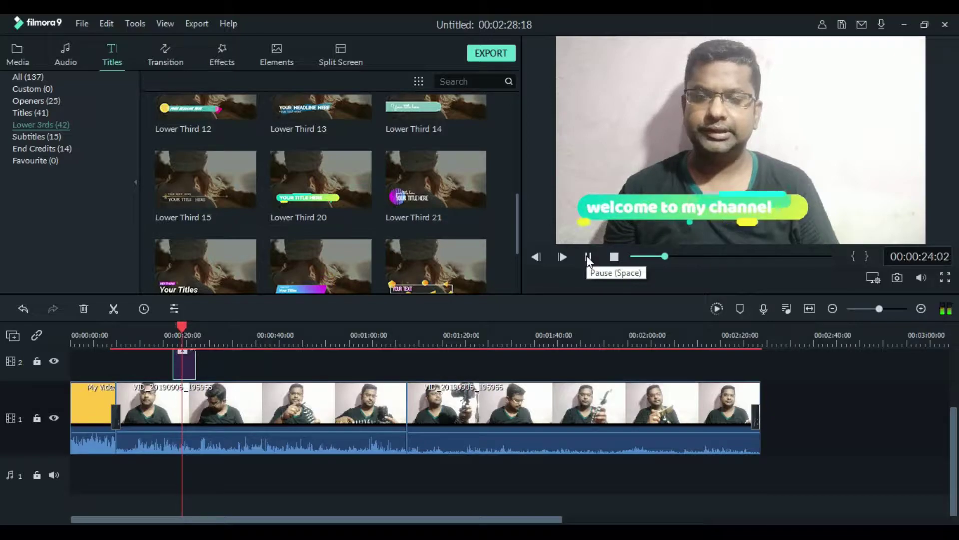
left_click(588, 257)
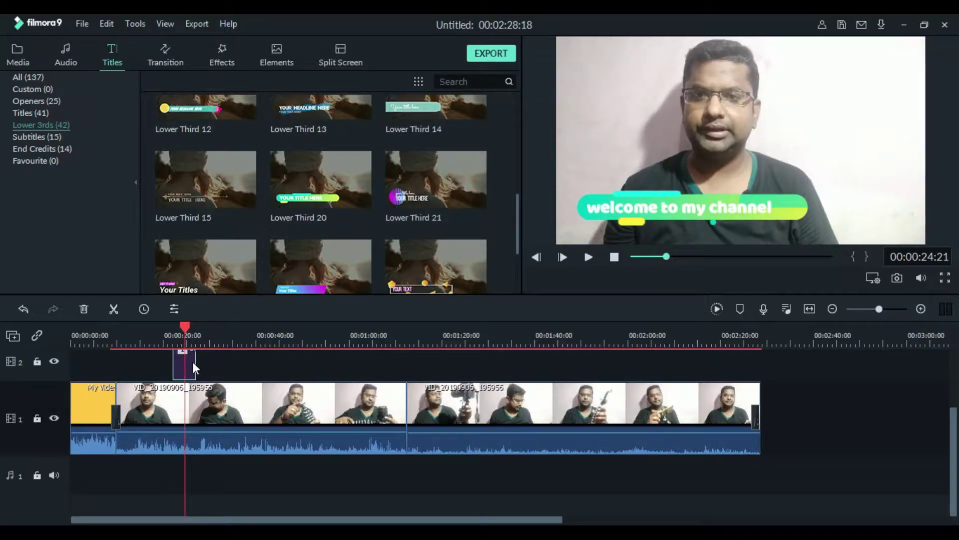
Step: Extend the title clip on track 2 to end at about 00:00:51 and play it back
left_click_drag(194, 362, 306, 359)
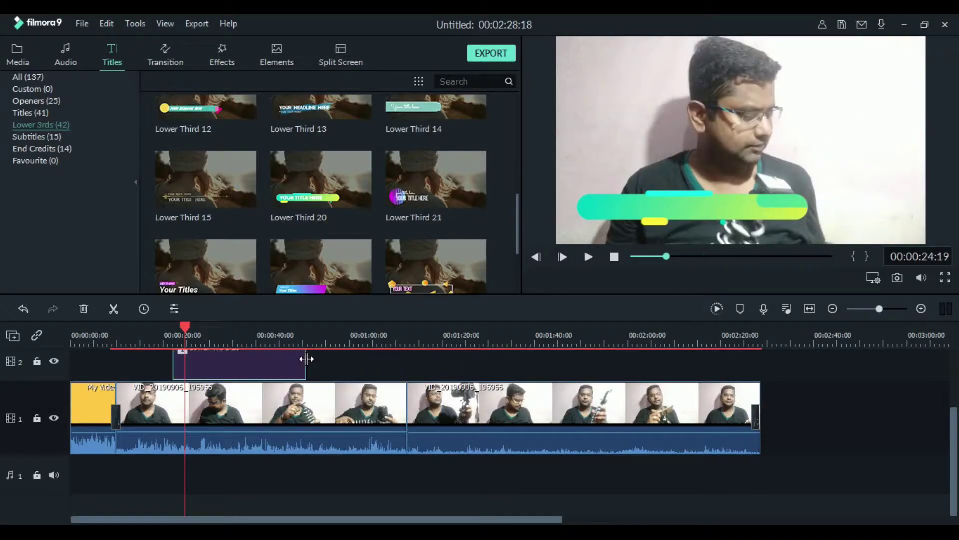
left_click(586, 257)
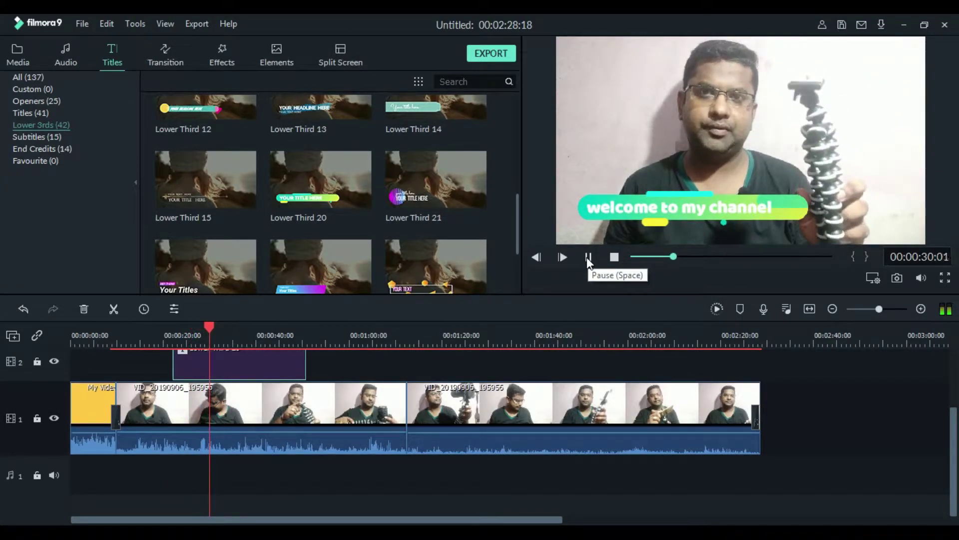
left_click(587, 257)
Step: Add the 1977 filter on video track 2 directly after the title, at about 00:00:51, and preview its look
left_click(213, 53)
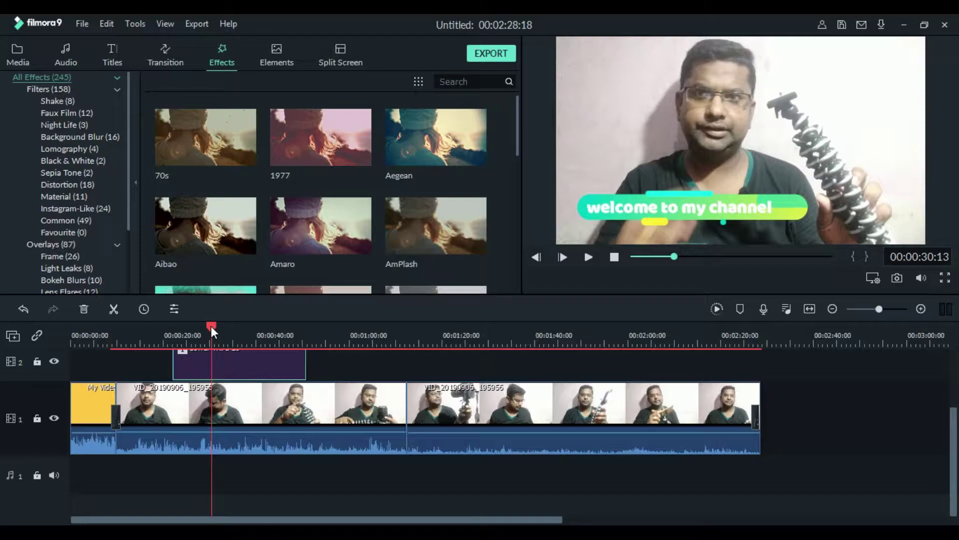
left_click_drag(211, 325, 310, 326)
left_click(321, 136)
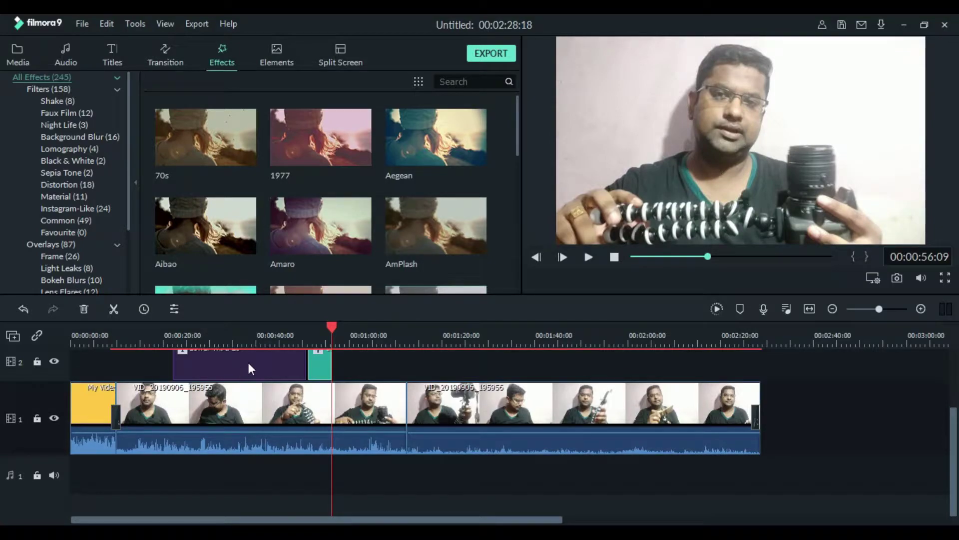
left_click(333, 362)
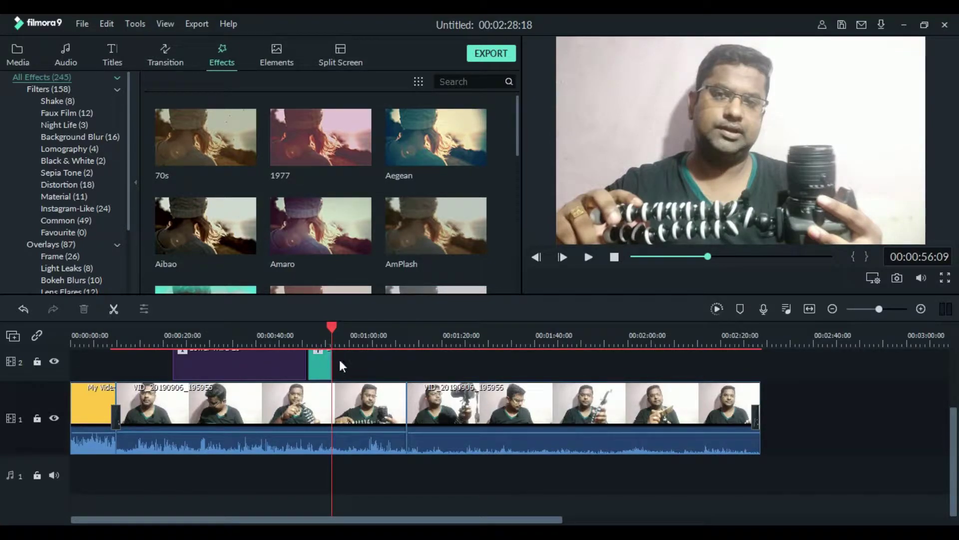
left_click_drag(329, 333, 300, 328)
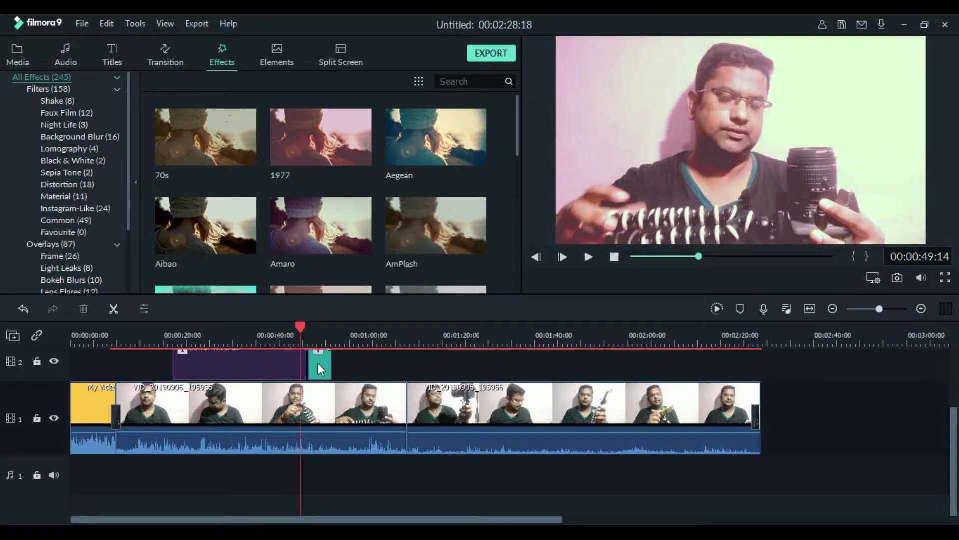
Step: Extend the 1977 filter on track 2 to end at about 00:01:15 and play it back from its start
left_click(318, 364)
left_click_drag(330, 365, 423, 365)
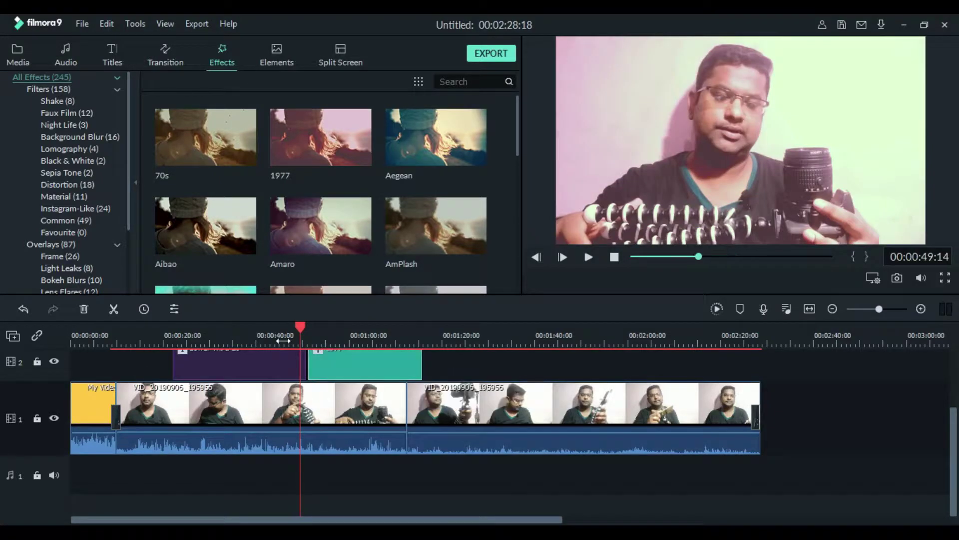
left_click_drag(301, 327, 310, 328)
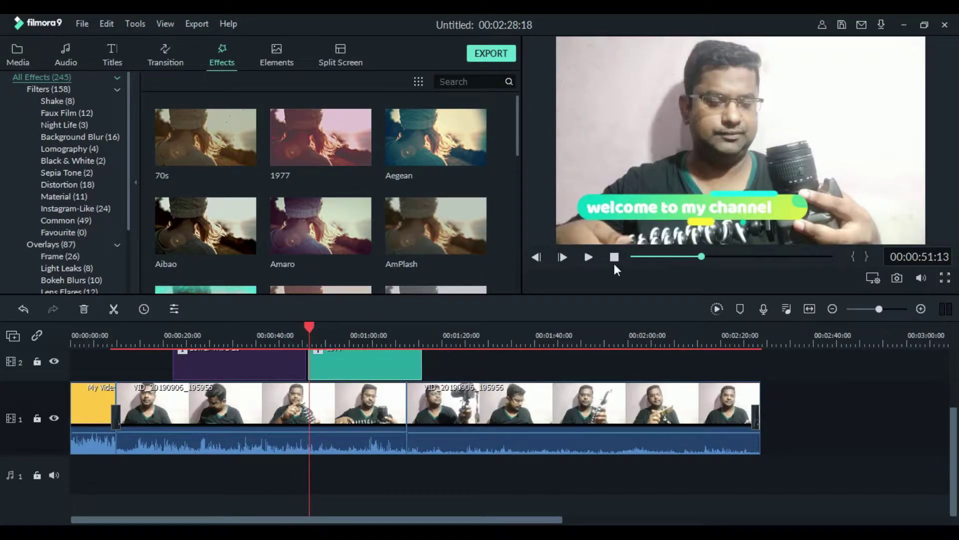
left_click(587, 256)
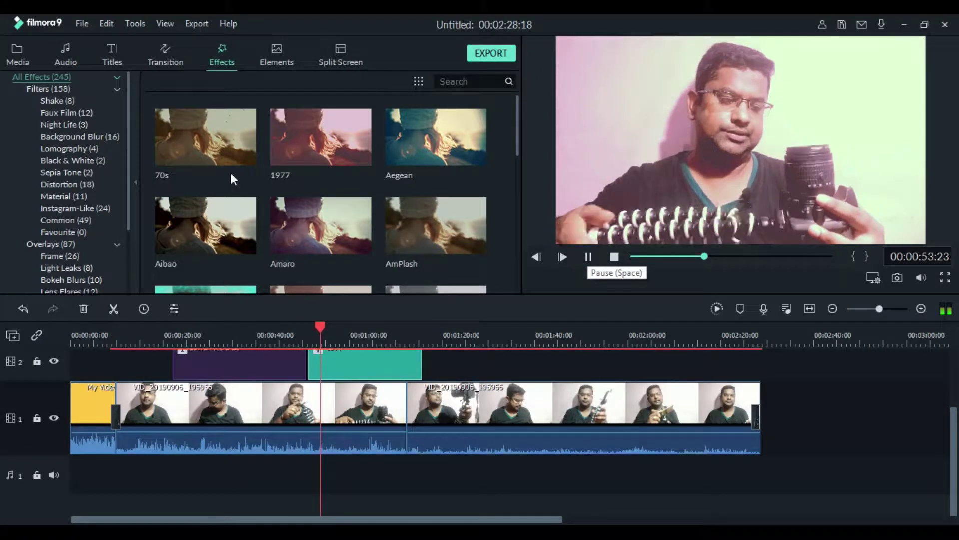
left_click(278, 49)
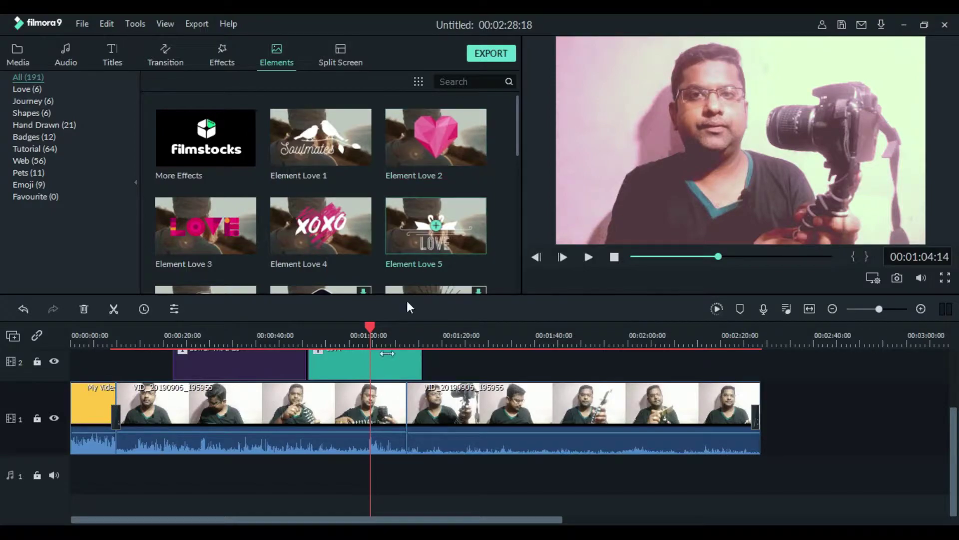
mouse_move(370, 325)
left_mouse_down()
mouse_move(379, 326)
mouse_move(366, 327)
left_mouse_up()
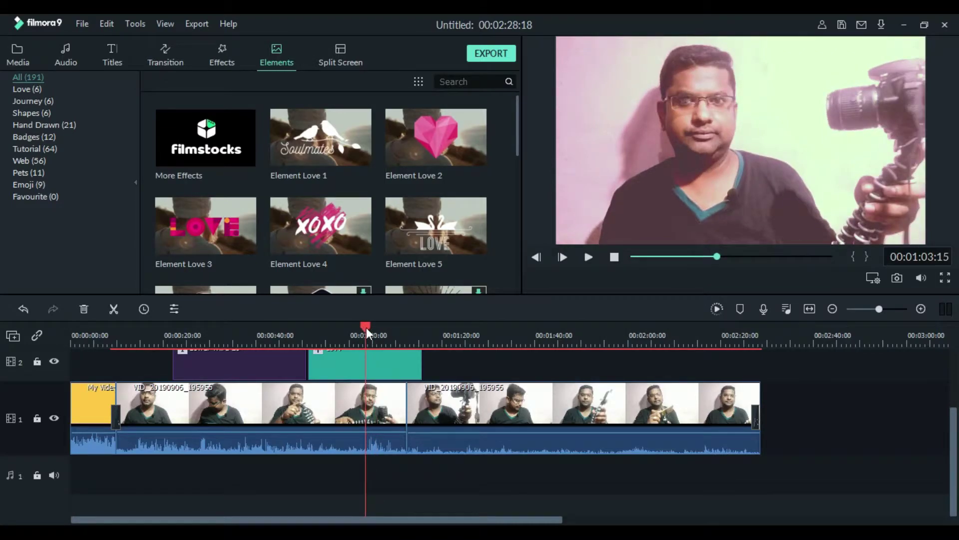
left_click(332, 52)
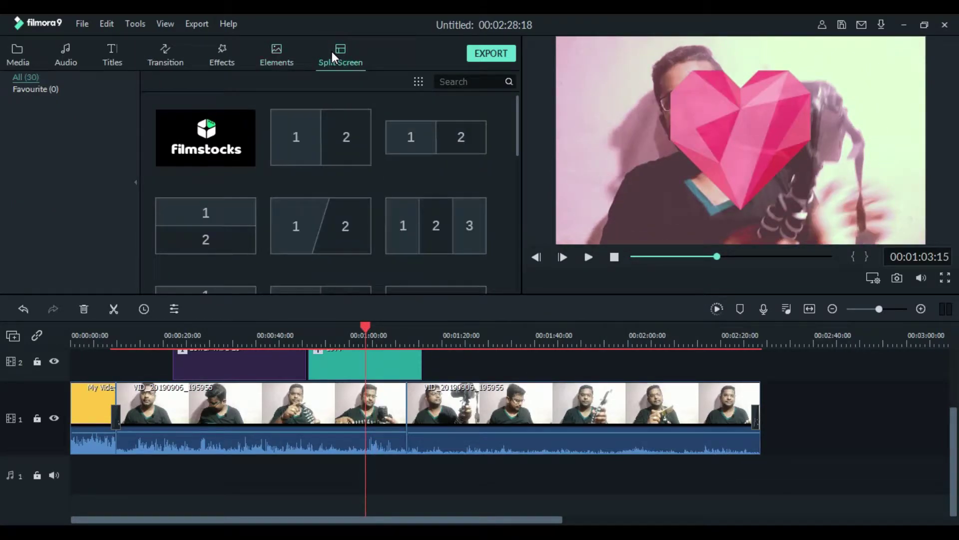
mouse_move(310, 128)
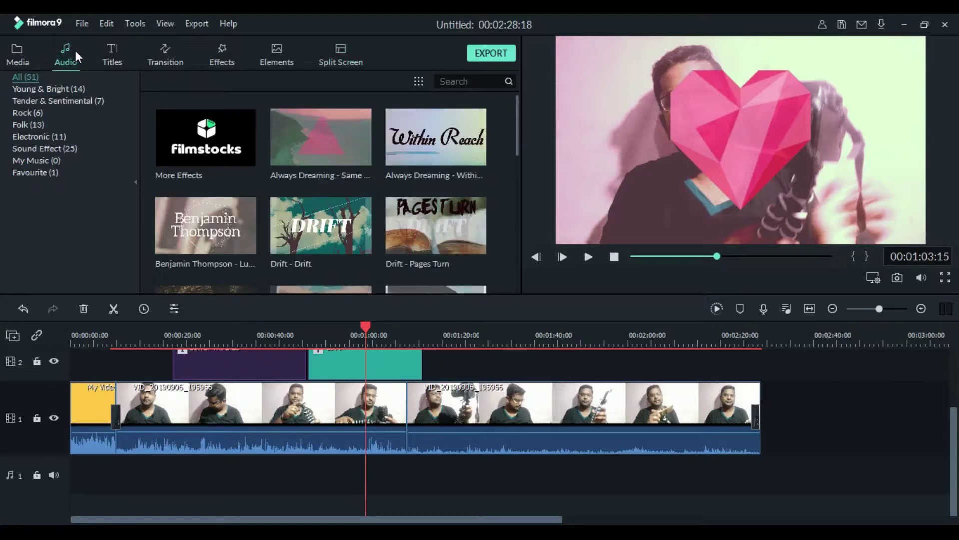
Step: Add the music "Always Dreaming - Same Town Forever" on audio track 1 starting at about 00:00:06, and play the project from the beginning
left_click(321, 136)
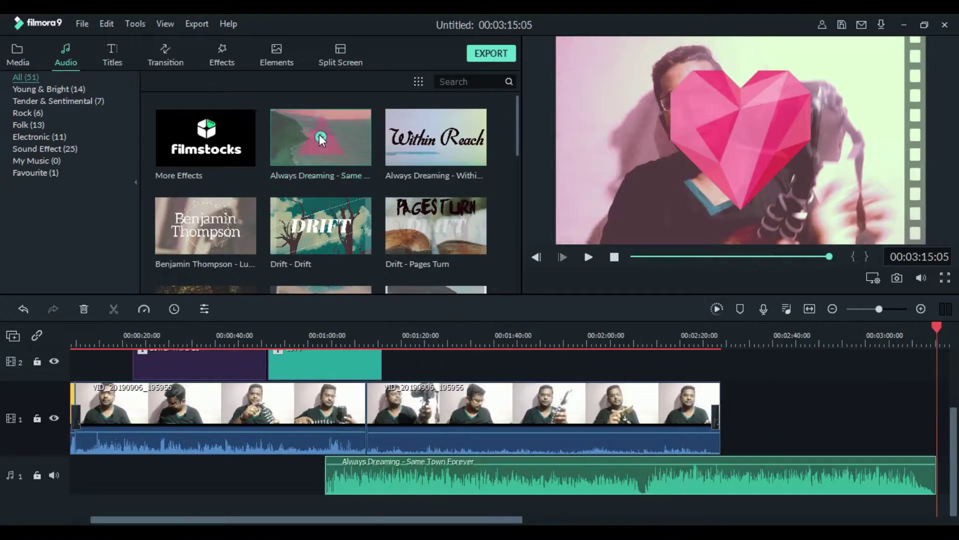
left_click_drag(626, 467, 360, 486)
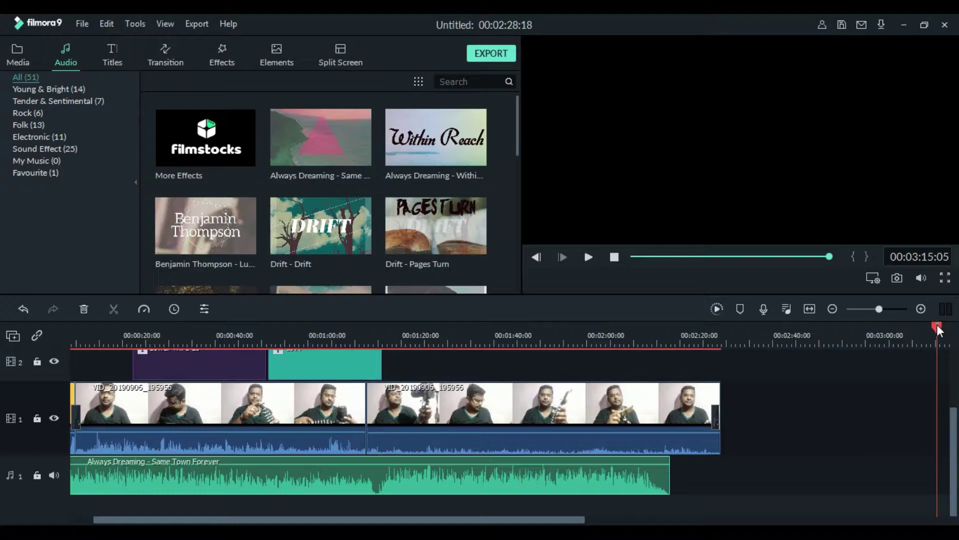
left_click_drag(937, 327, 373, 329)
left_click_drag(256, 417, 72, 434)
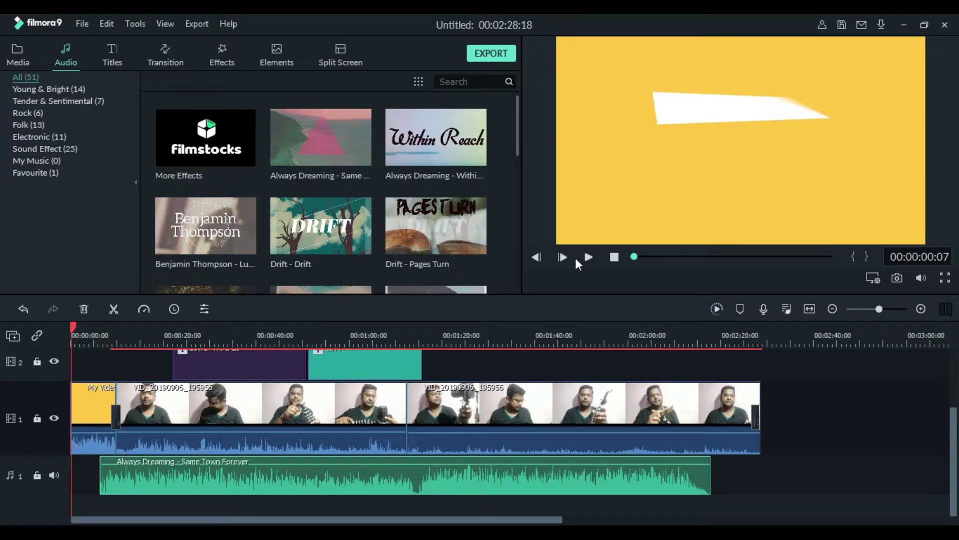
left_click(589, 257)
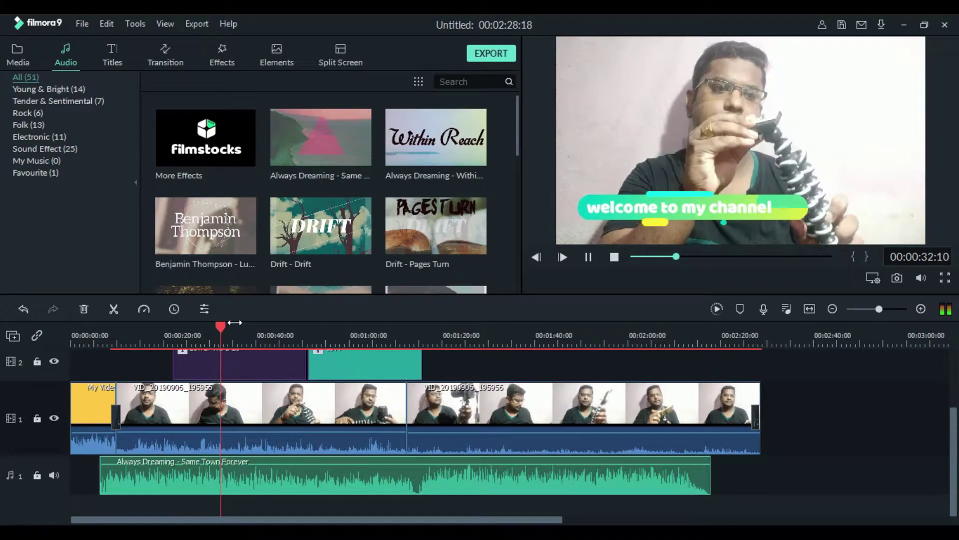
left_click(588, 256)
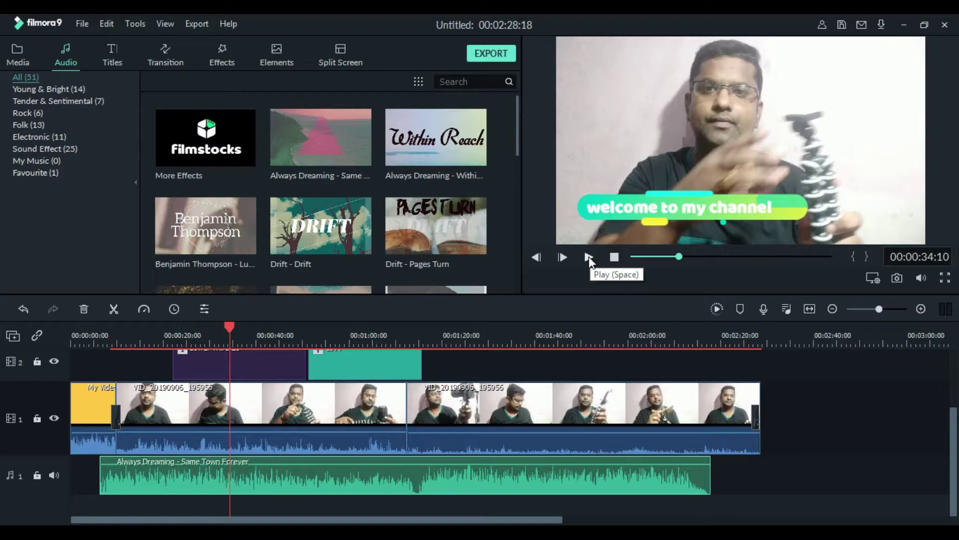
left_click(24, 52)
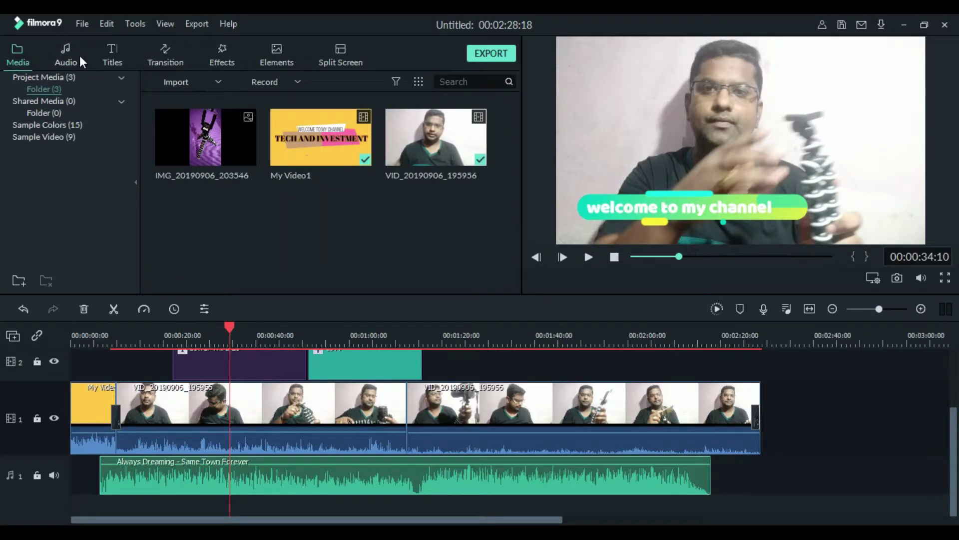
left_click(66, 55)
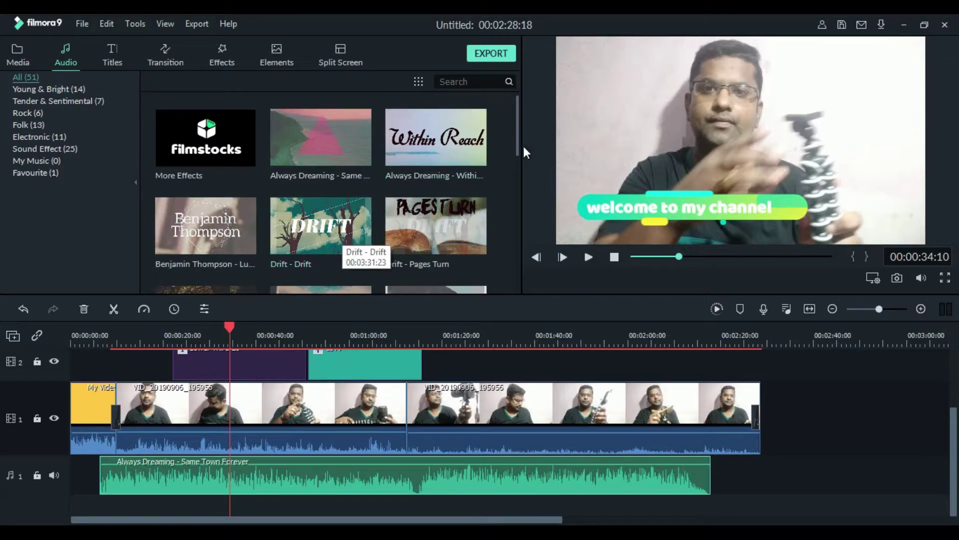
left_click_drag(517, 145, 508, 119)
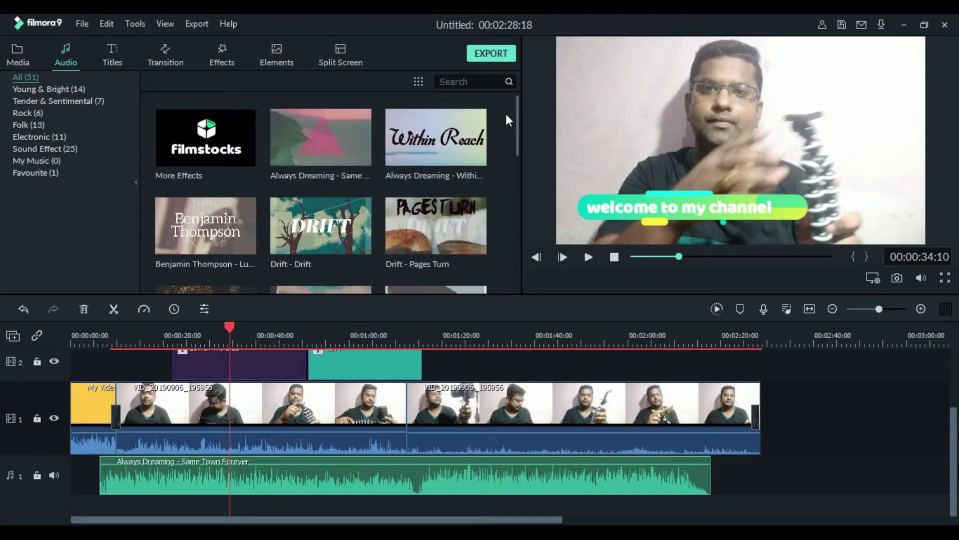
Step: Examine the local MP4 export's save location and its quality and encoding settings, and close the export window without exporting
left_click(487, 52)
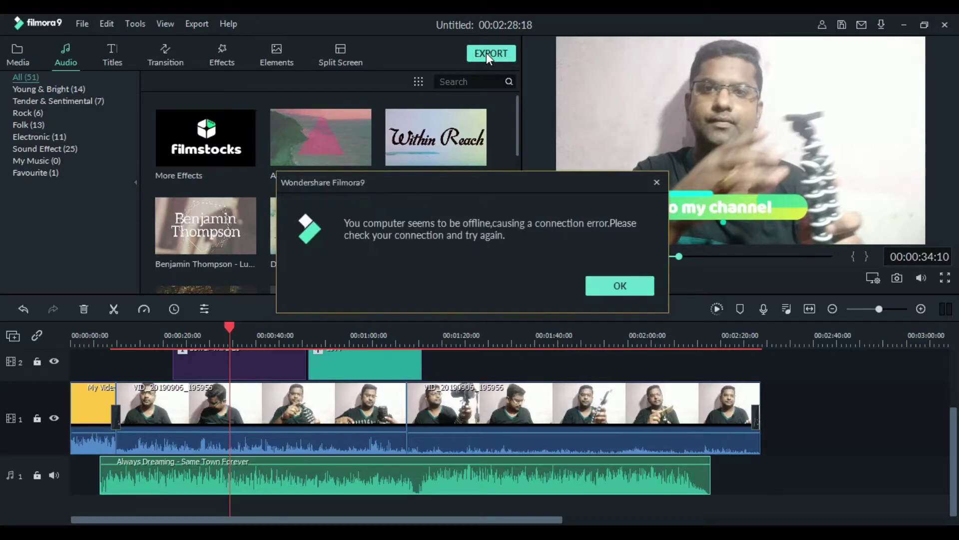
left_click(616, 287)
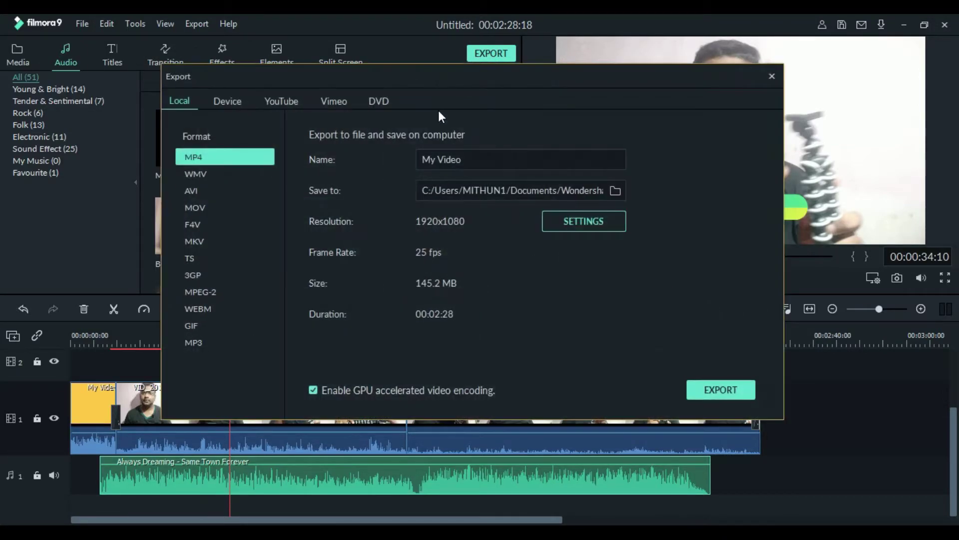
left_click(621, 192)
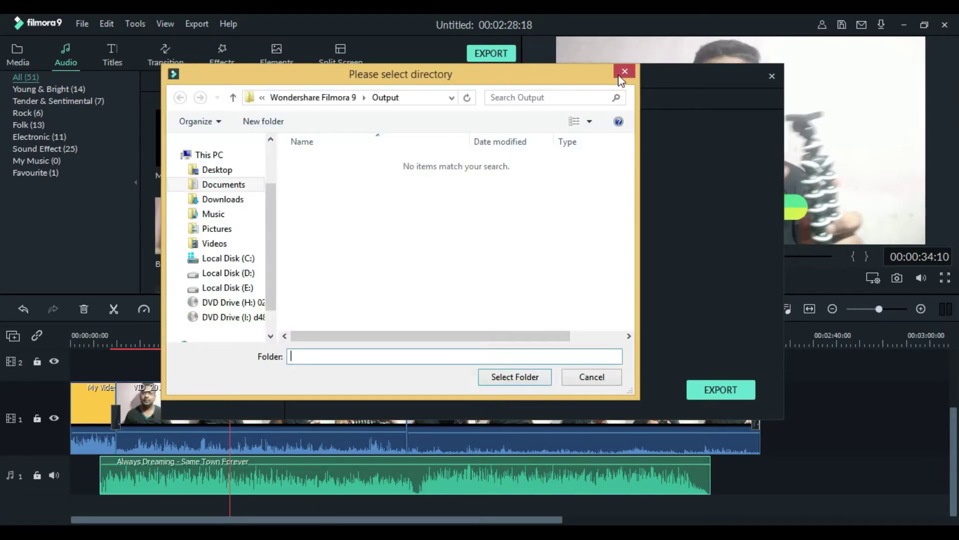
left_click(621, 74)
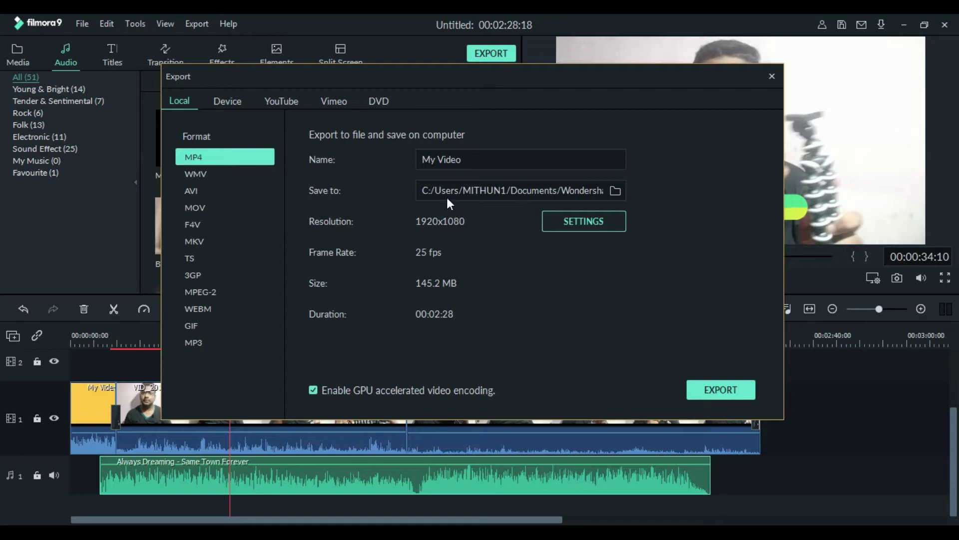
left_click(568, 224)
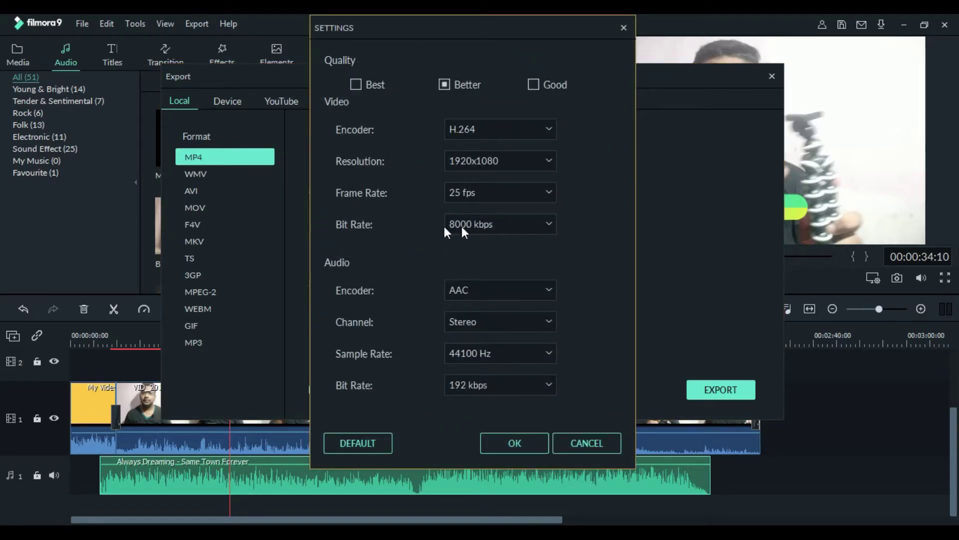
left_click(598, 439)
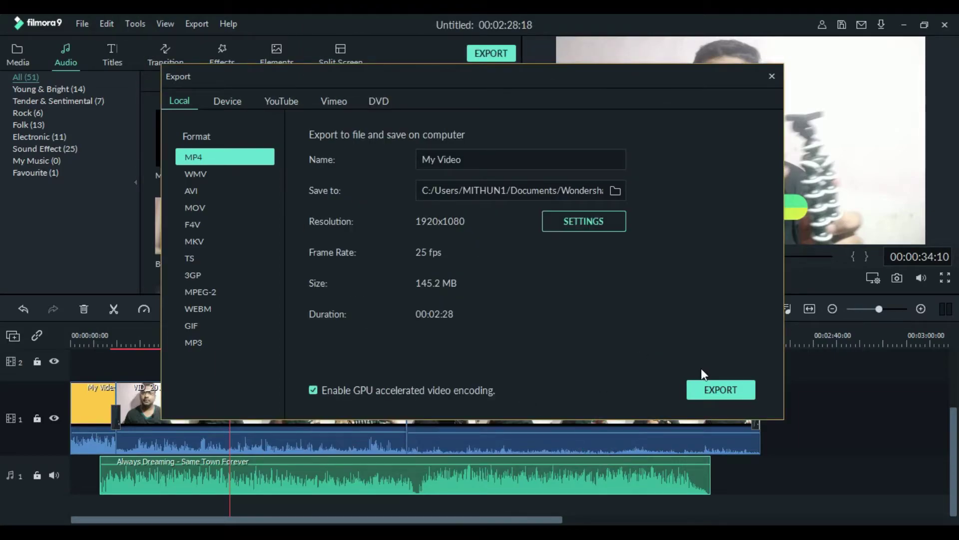
left_click(771, 76)
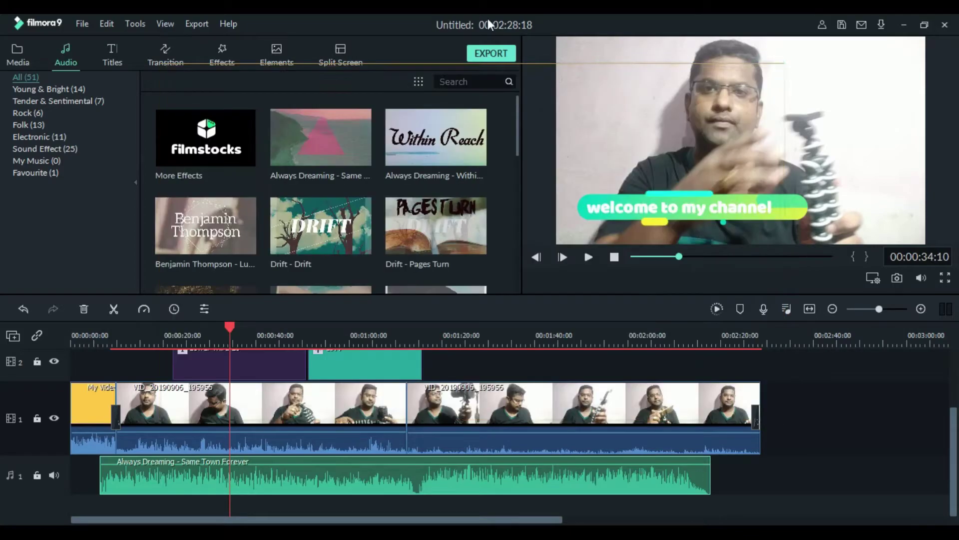
left_click(80, 24)
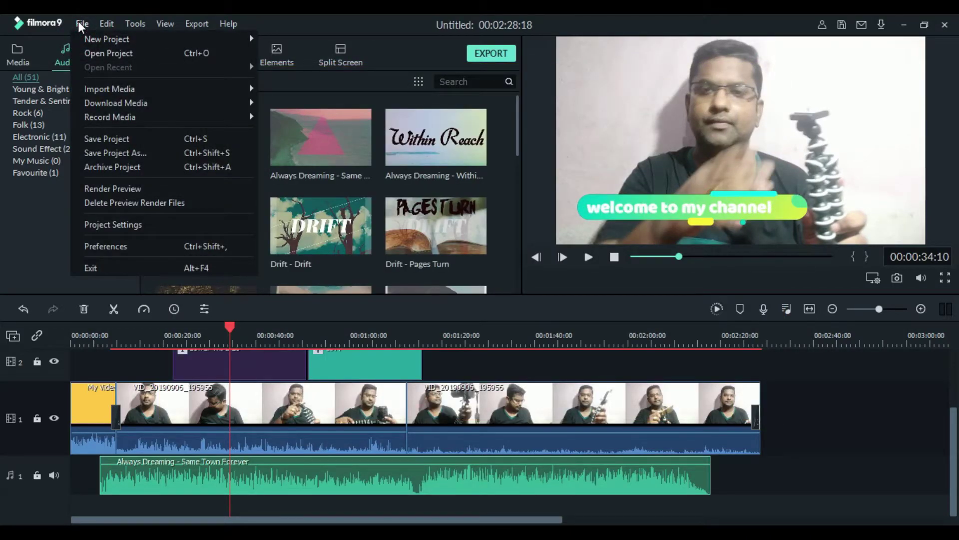
mouse_move(102, 24)
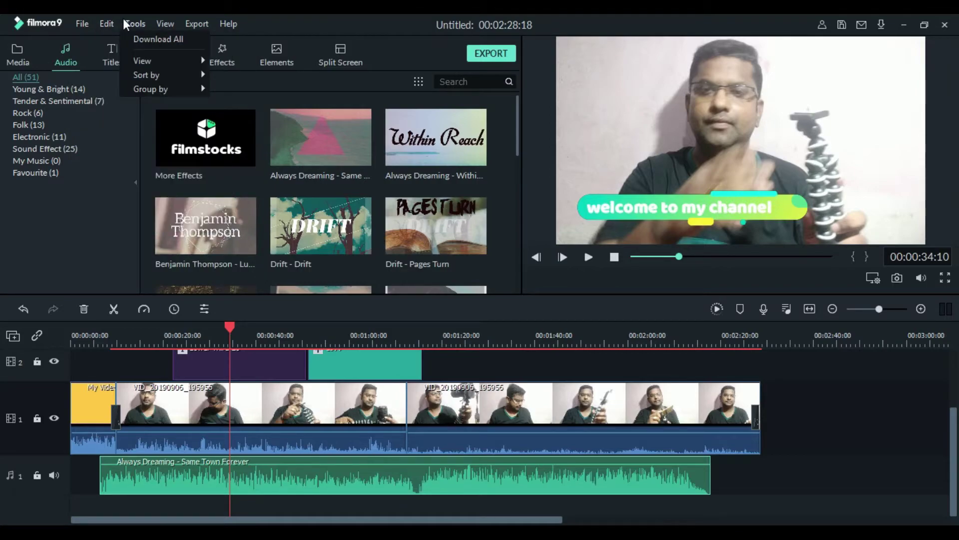
left_click(82, 24)
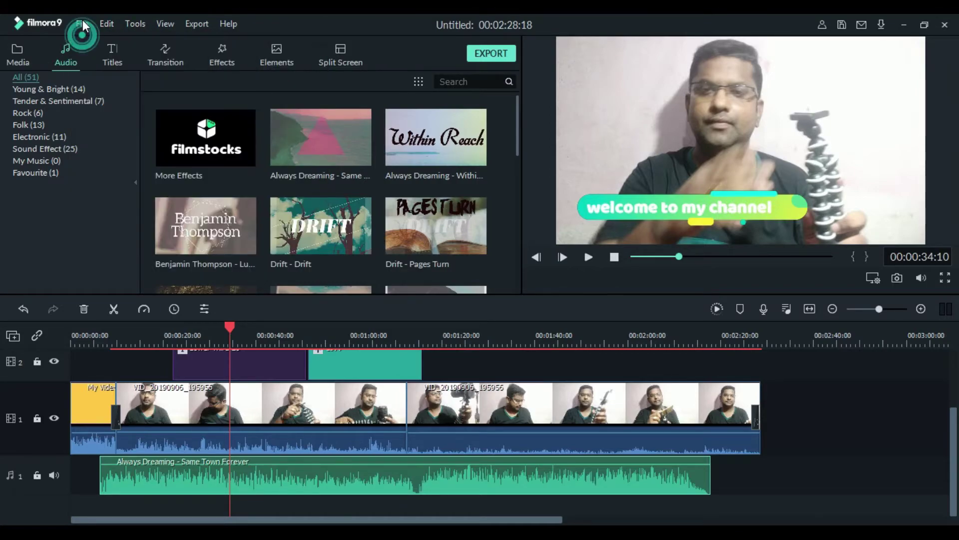
left_click(83, 24)
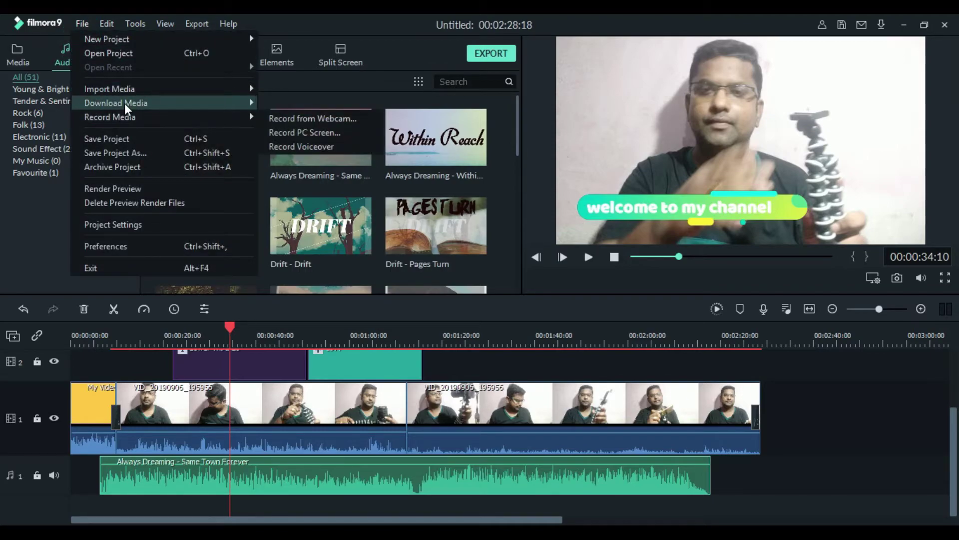
mouse_move(132, 104)
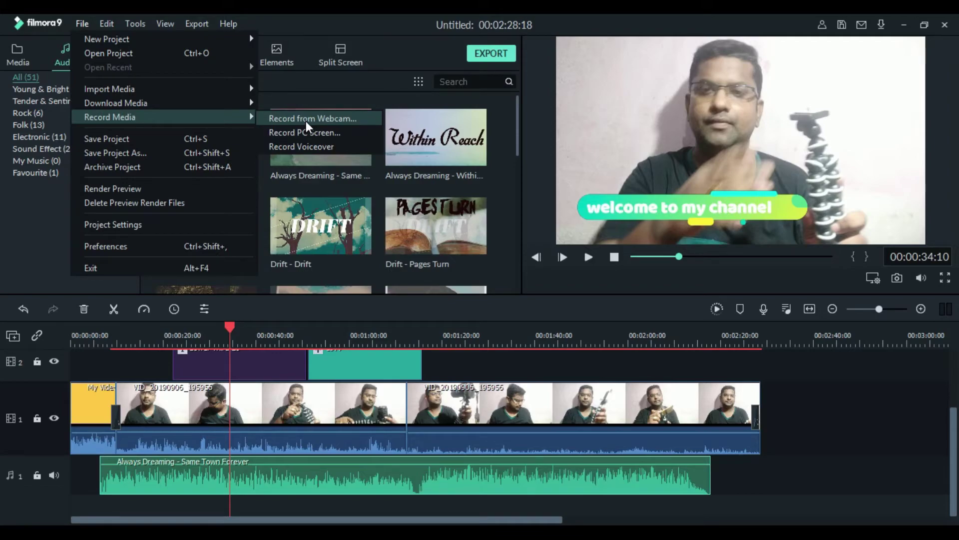
left_click(307, 130)
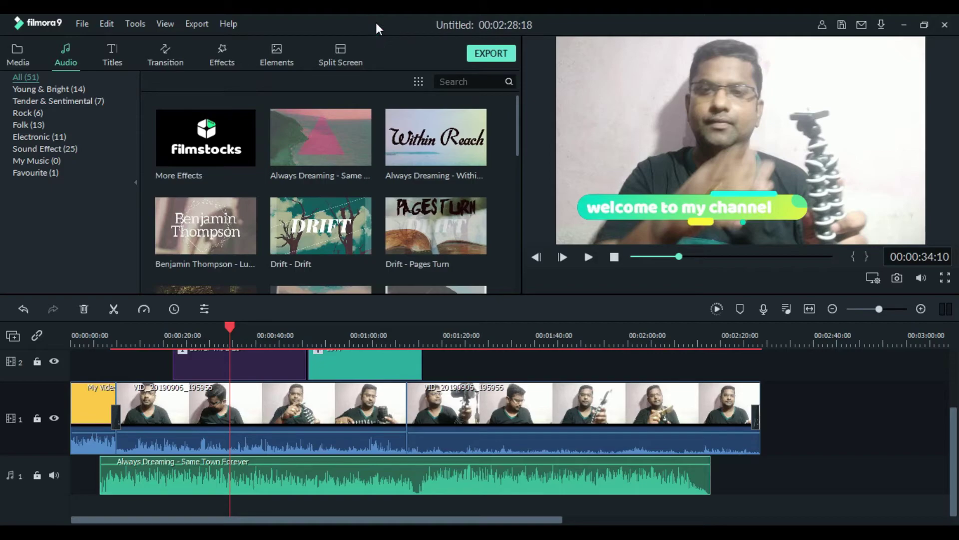